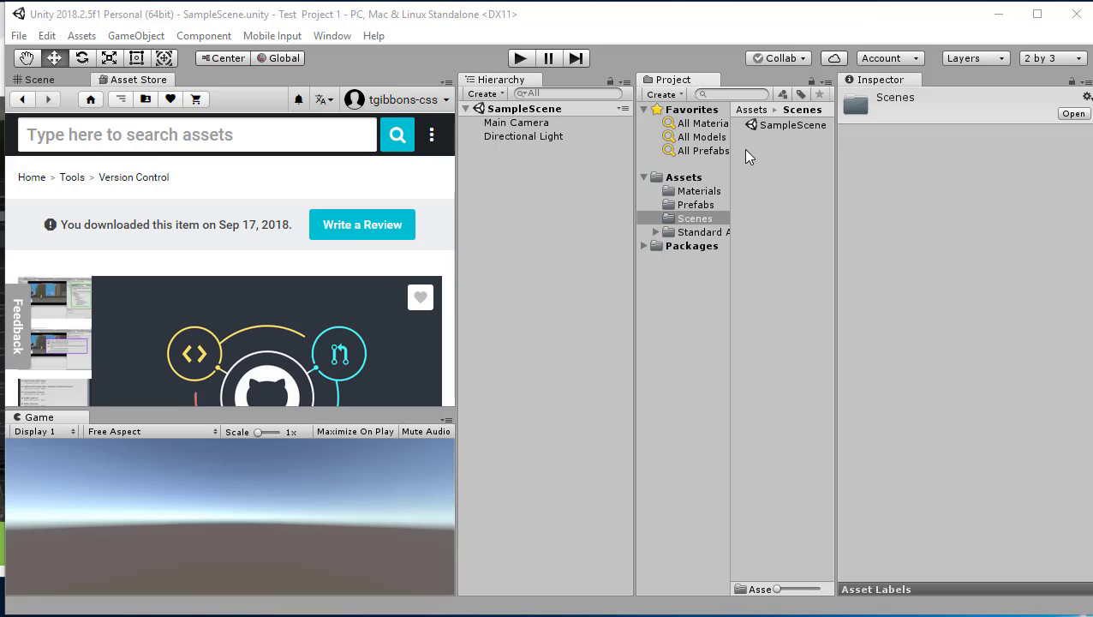
pyautogui.click(690, 208)
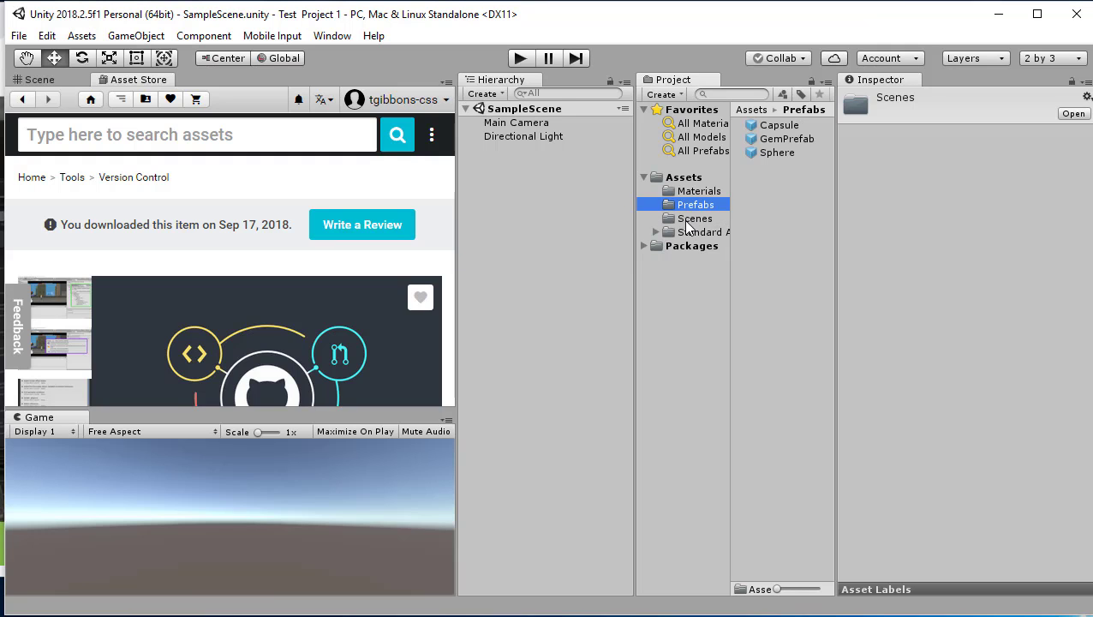
pyautogui.click(689, 219)
pyautogui.click(771, 125)
pyautogui.rightClick(771, 125)
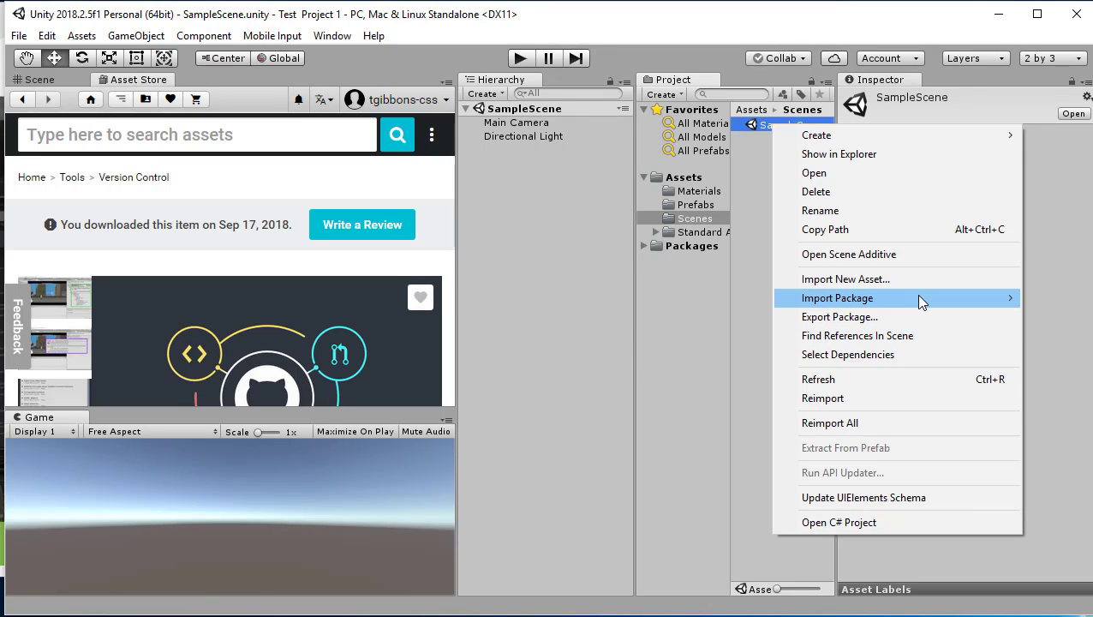
pyautogui.click(673, 301)
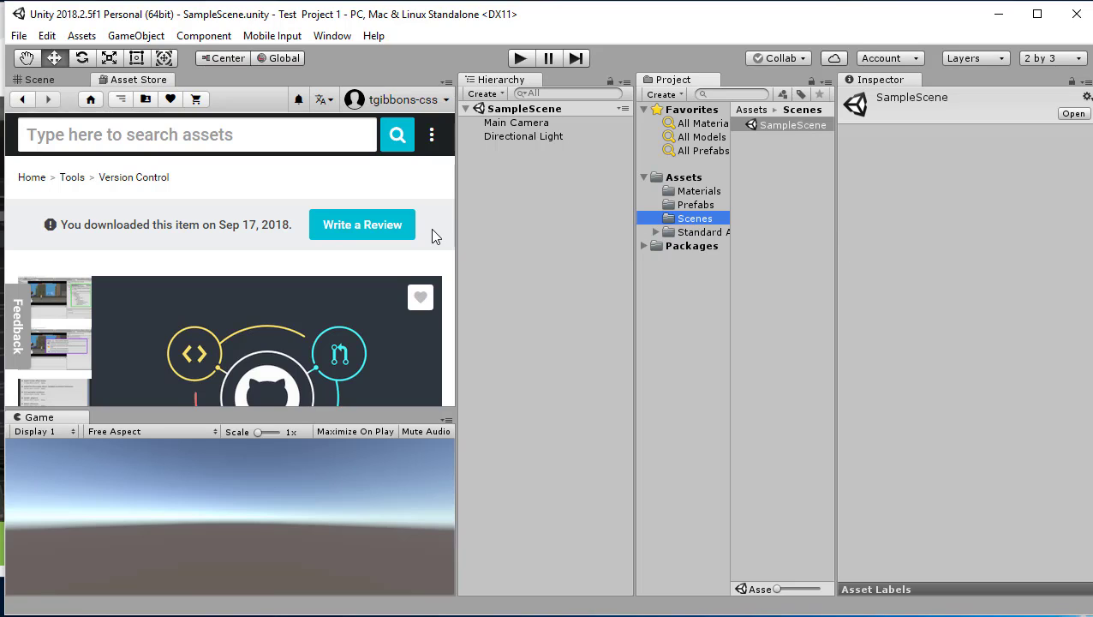
# Switch to the browser and review the GitHub for Unity plugin's description on its Asset Store page.
pyautogui.scroll(-5, 254, 237)
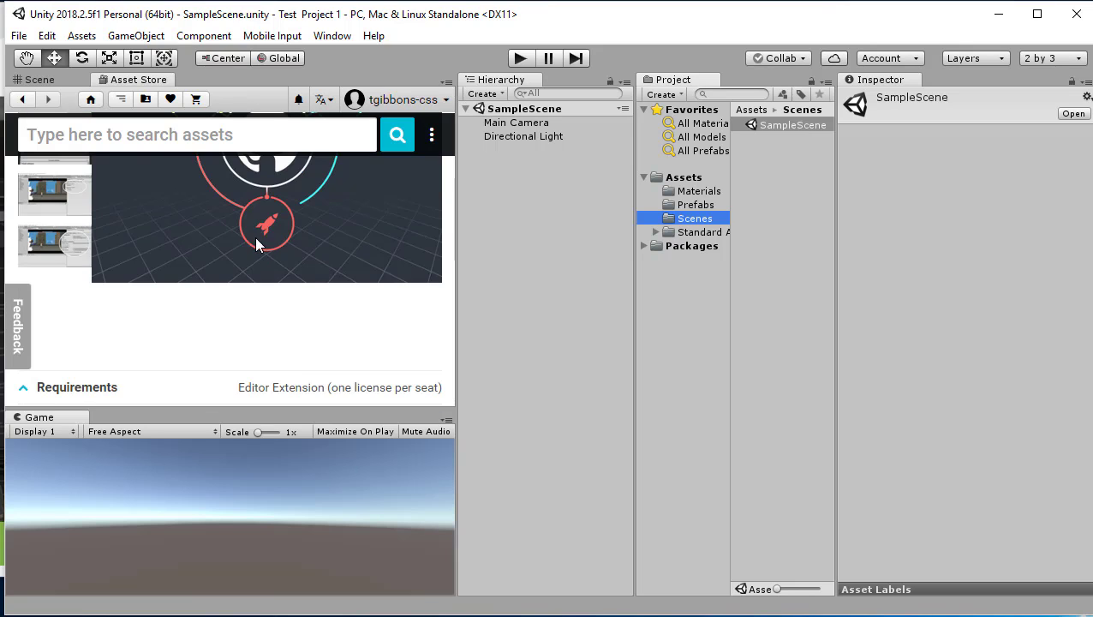
pyautogui.scroll(5, 272, 253)
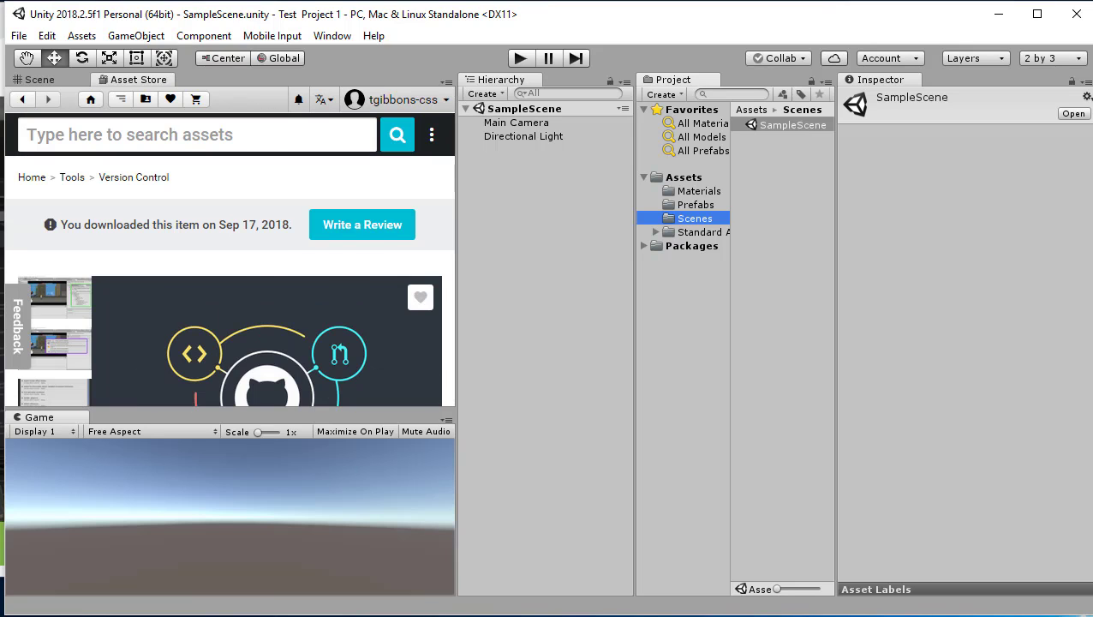
pyautogui.hotkey('alt', 'Tab')
pyautogui.click(312, 33)
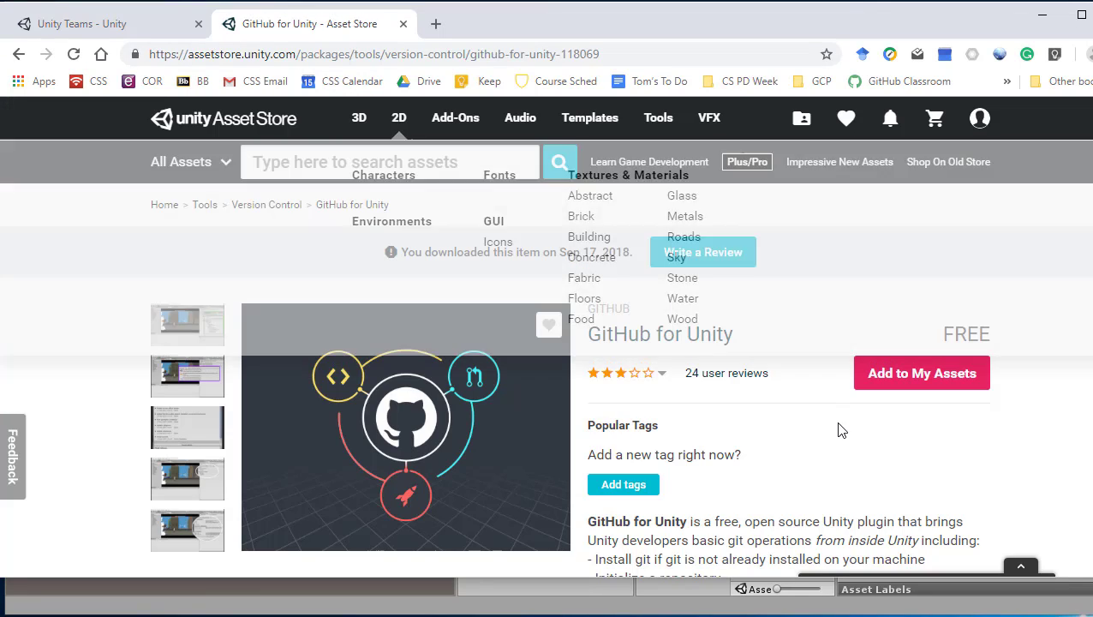
pyautogui.scroll(-3, 809, 439)
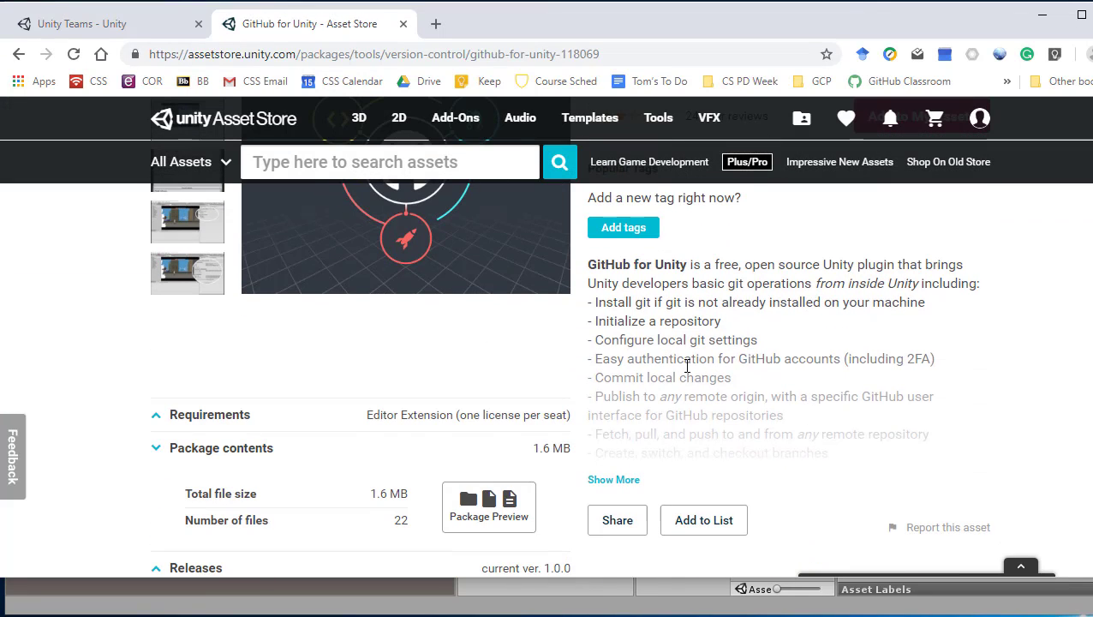
pyautogui.click(294, 609)
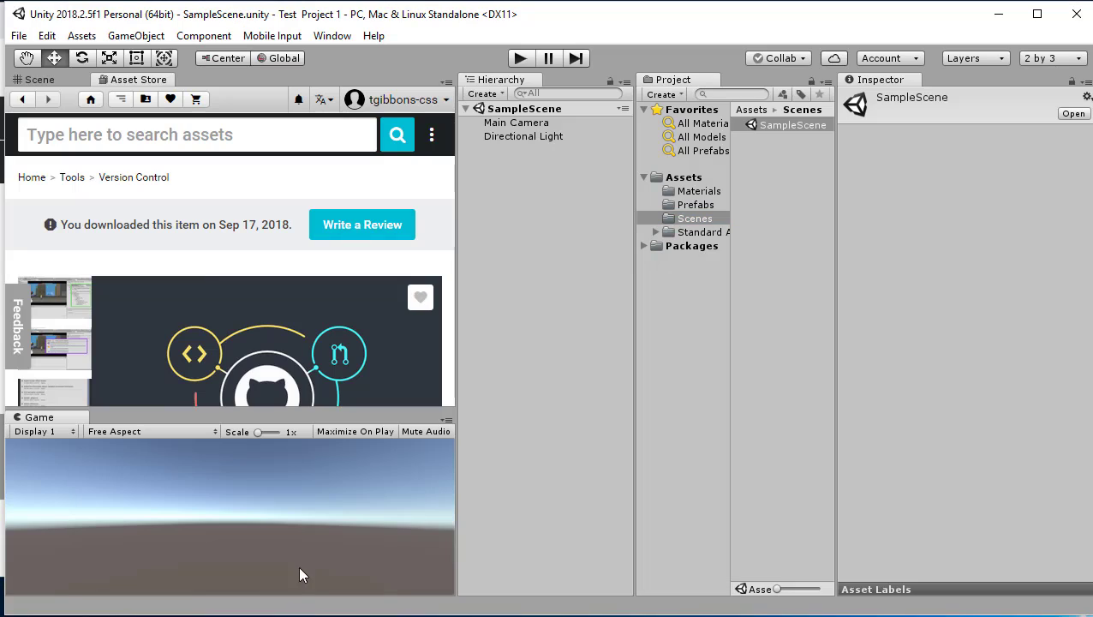
# Back in Unity, import all files of the GitHub for Unity package and skip the 1.1.0 plugin update.
pyautogui.scroll(-10, 345, 272)
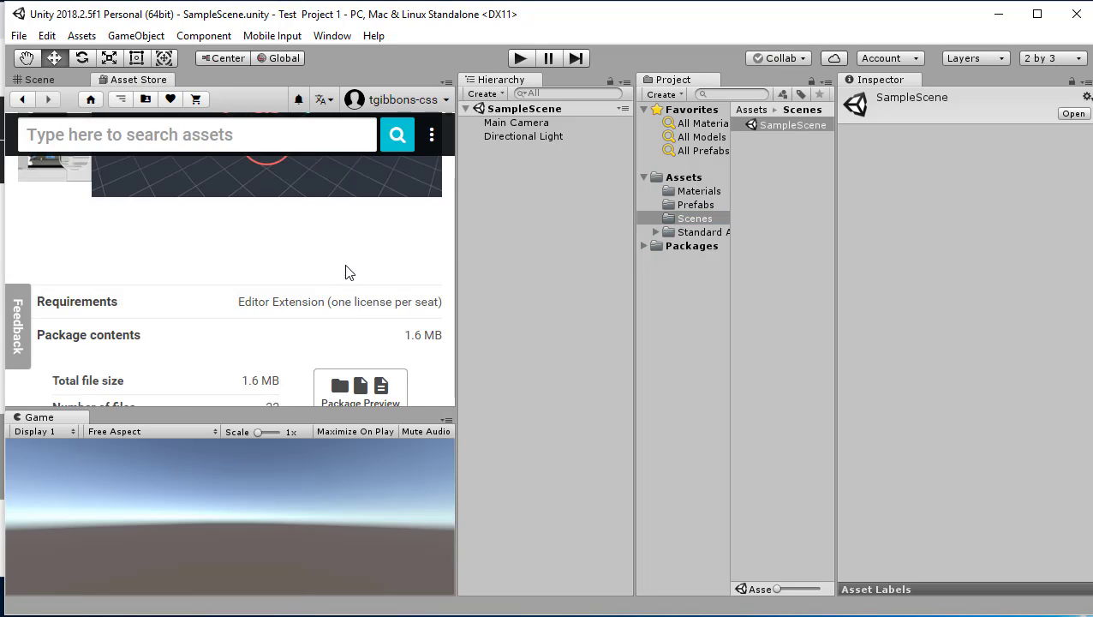
pyautogui.scroll(-2, 348, 273)
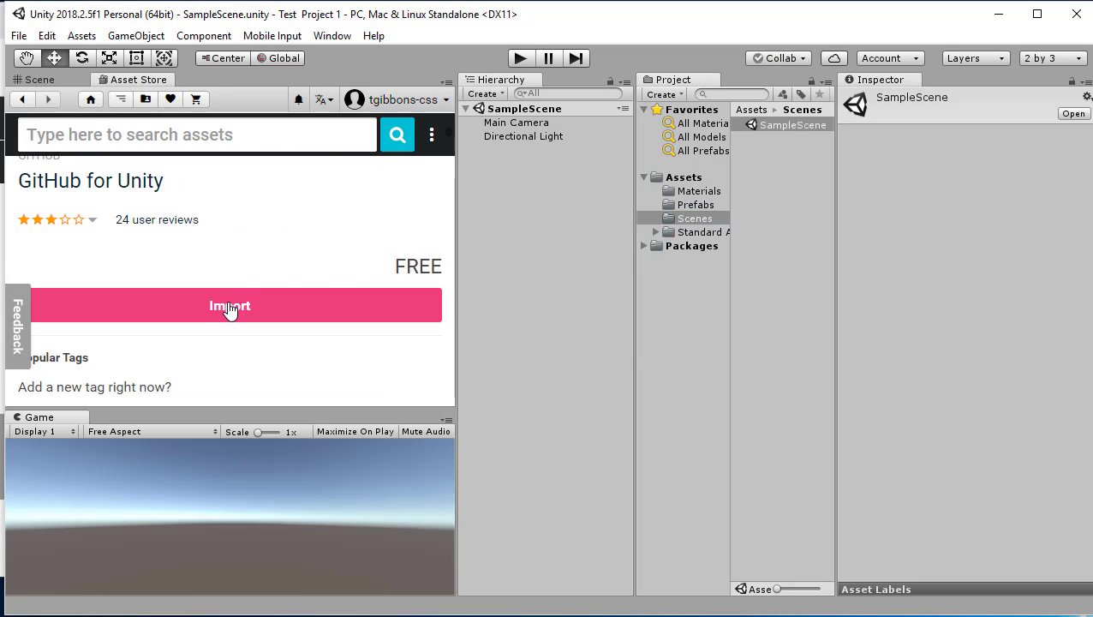
pyautogui.click(232, 310)
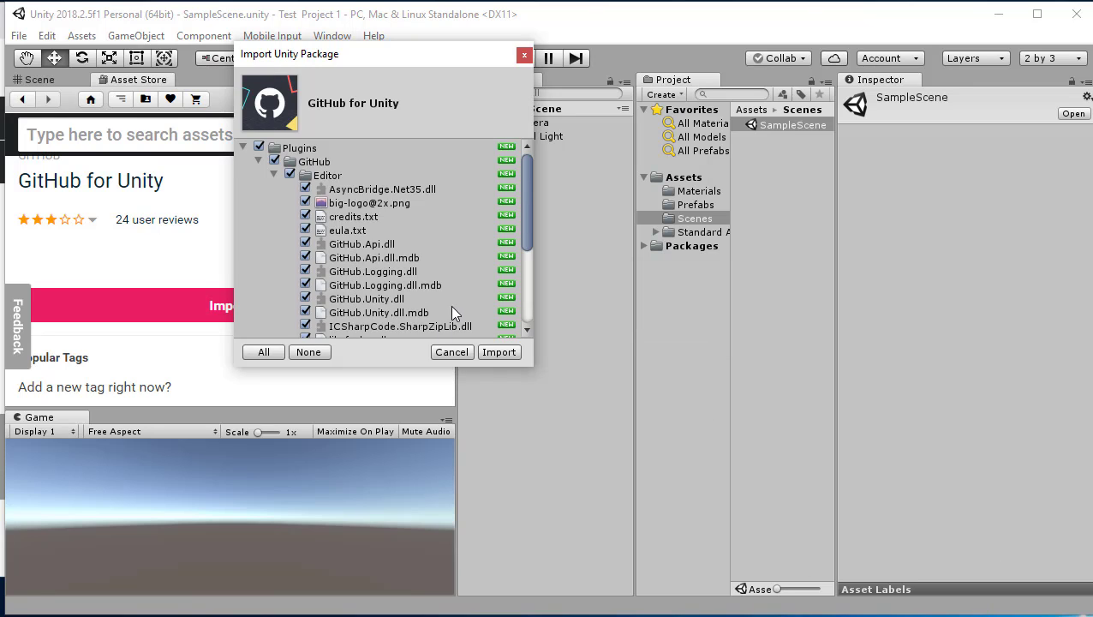
pyautogui.scroll(-5, 518, 257)
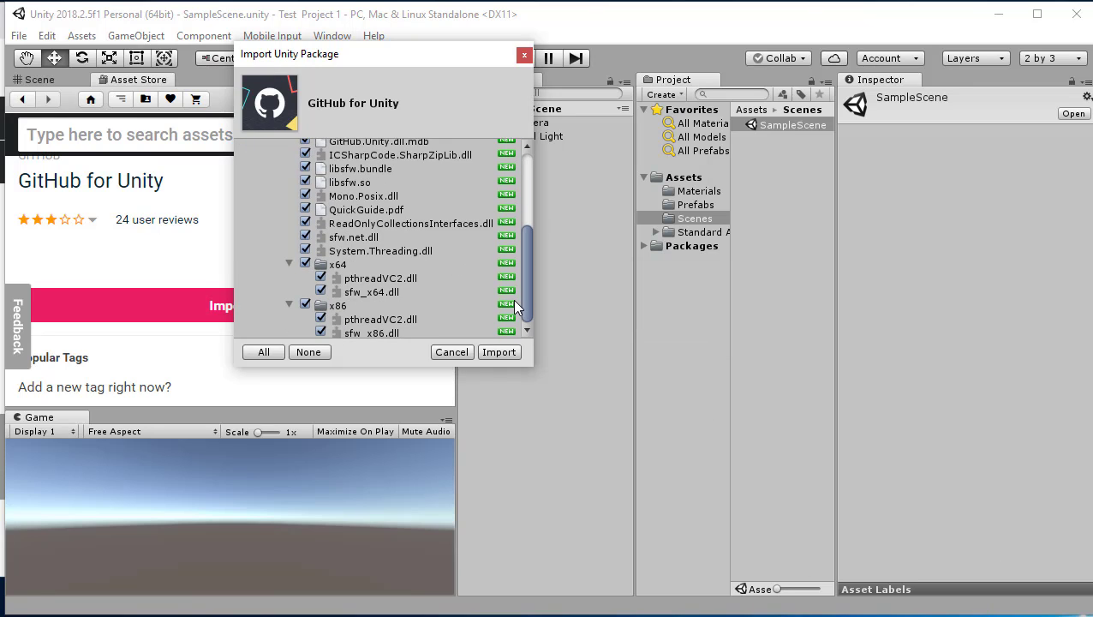
pyautogui.click(494, 352)
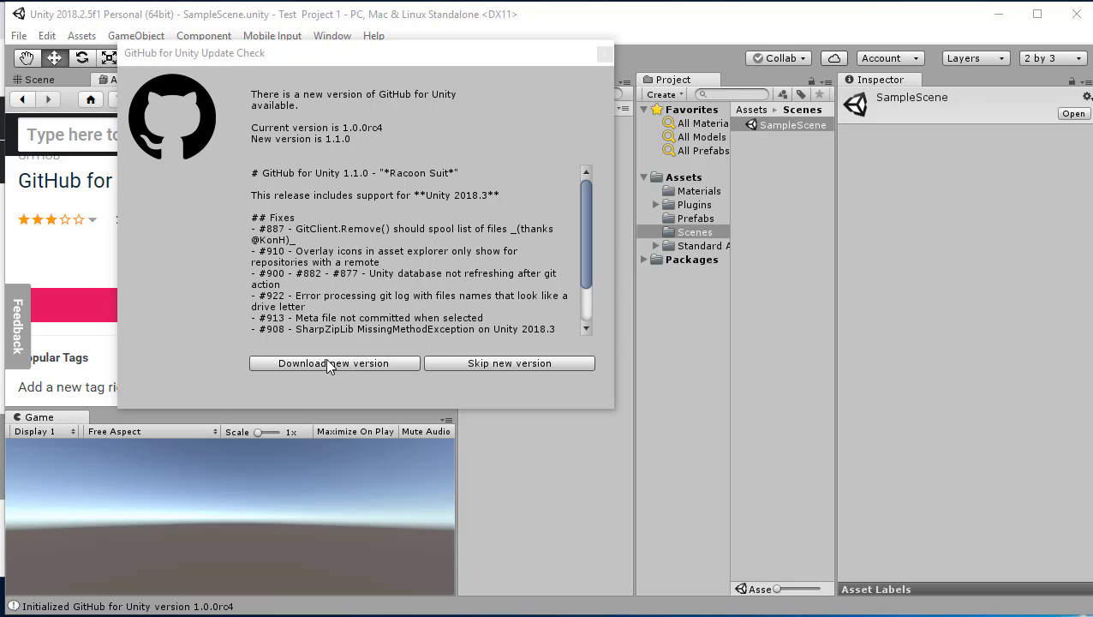
pyautogui.click(467, 363)
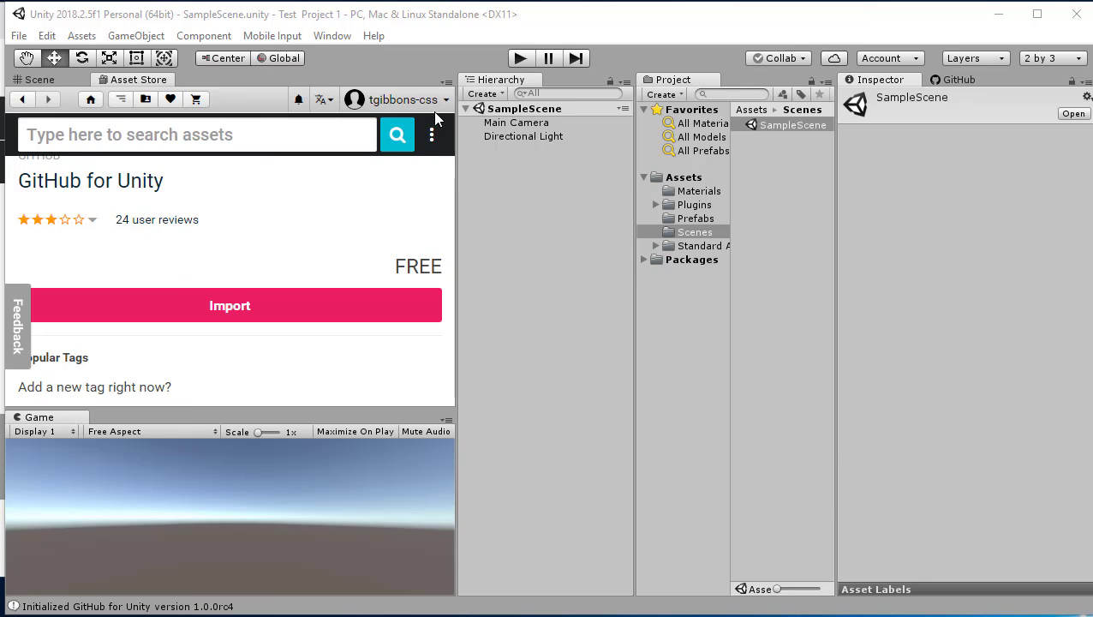
# Open the GitHub window and initialize a git repository for this project.
pyautogui.click(324, 37)
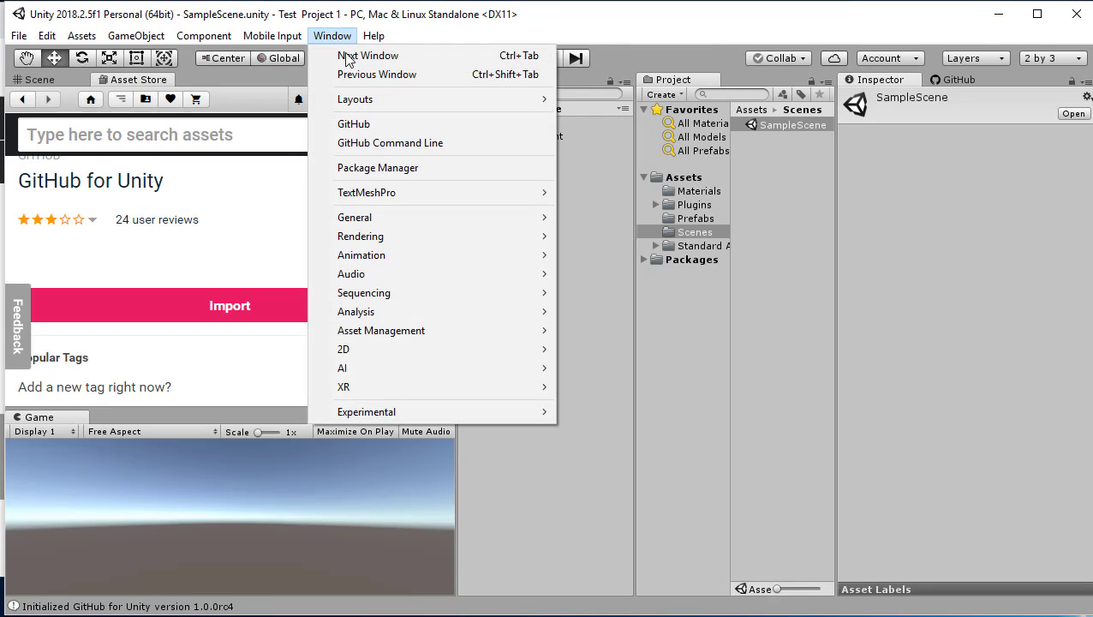
pyautogui.click(363, 128)
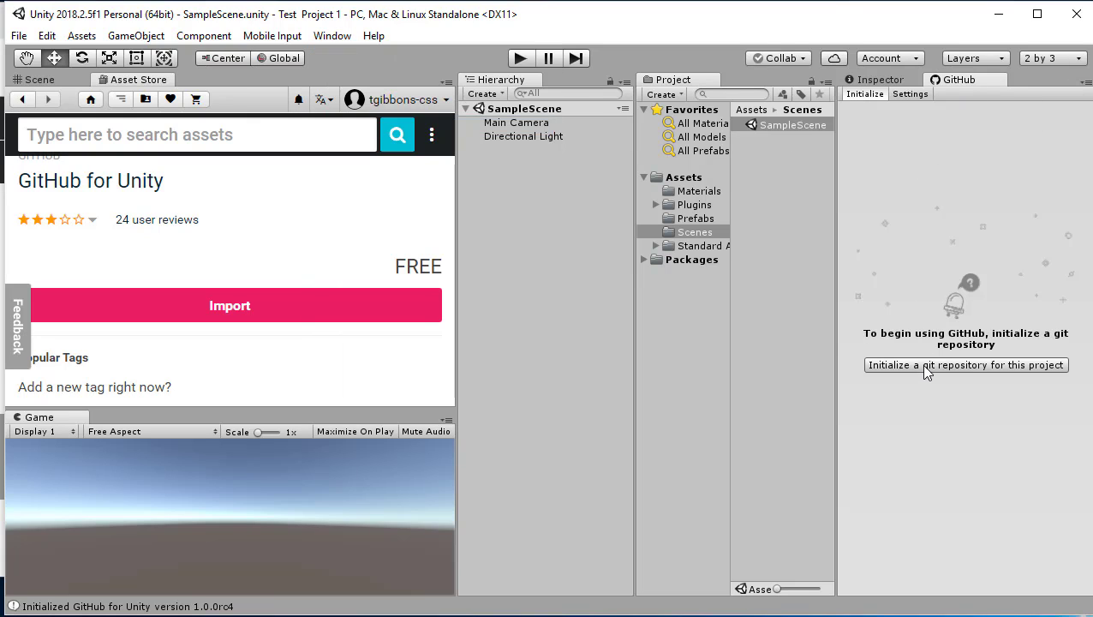
pyautogui.click(990, 365)
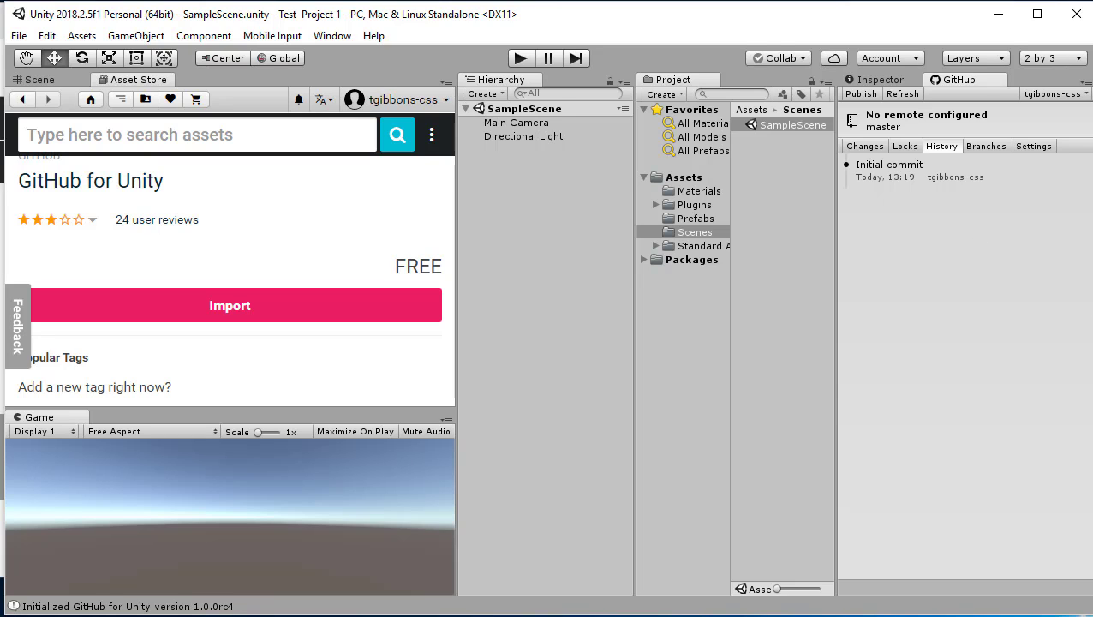
# Switch to the browser and examine the Unity Teams page's features and its Basic and Advanced plans.
pyautogui.hotkey('alt', 'Tab')
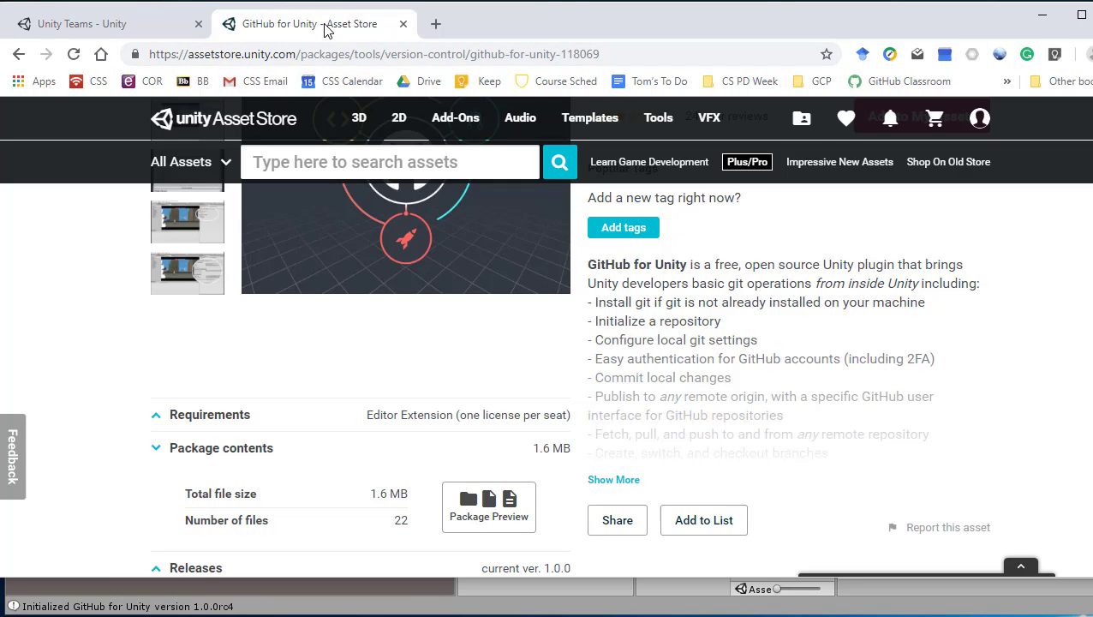
pyautogui.moveTo(399, 117)
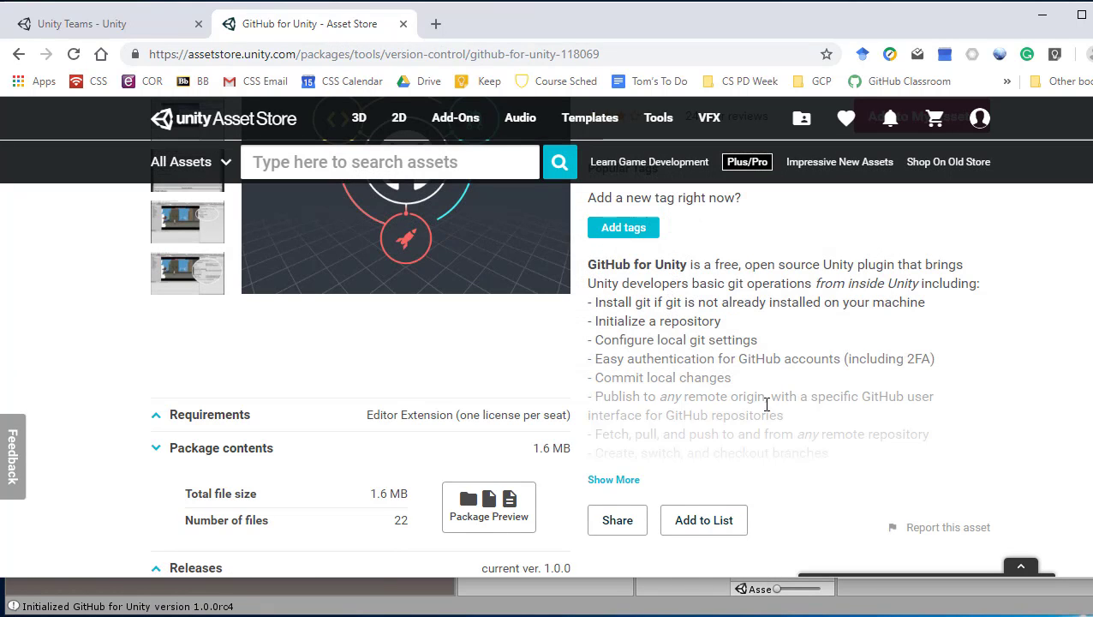
pyautogui.click(569, 609)
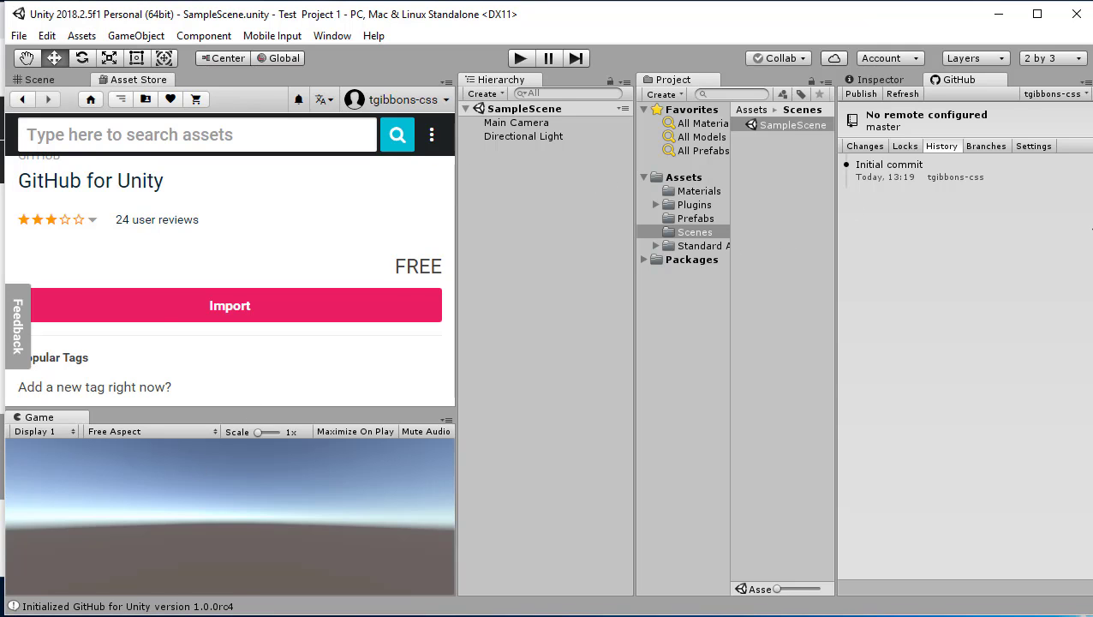
pyautogui.click(1092, 229)
pyautogui.click(138, 23)
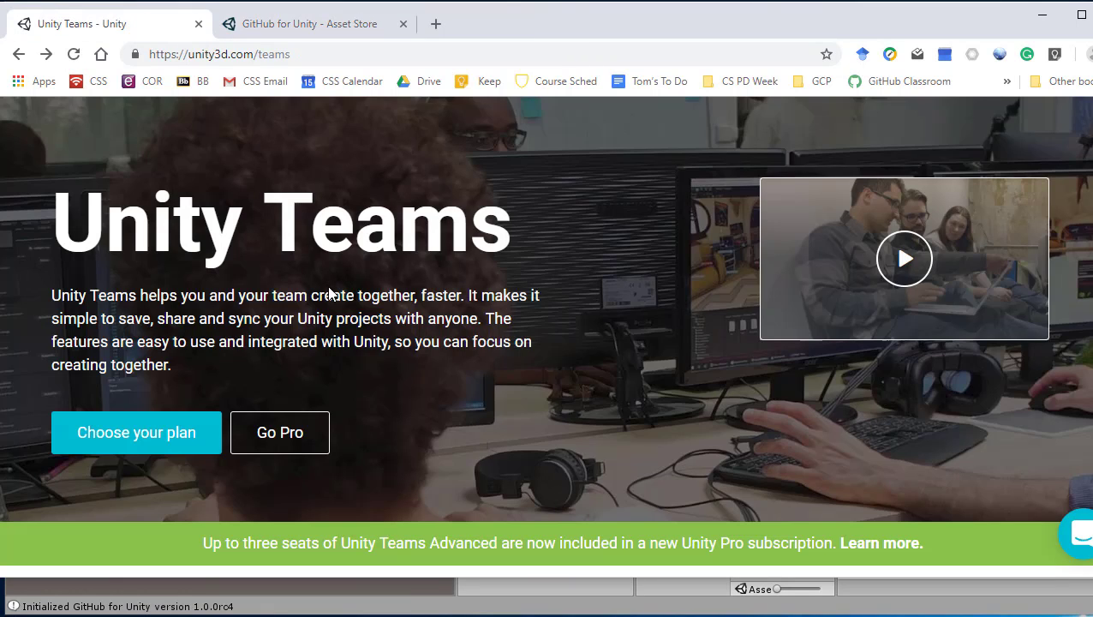
pyautogui.scroll(-4, 330, 294)
pyautogui.scroll(3, 312, 281)
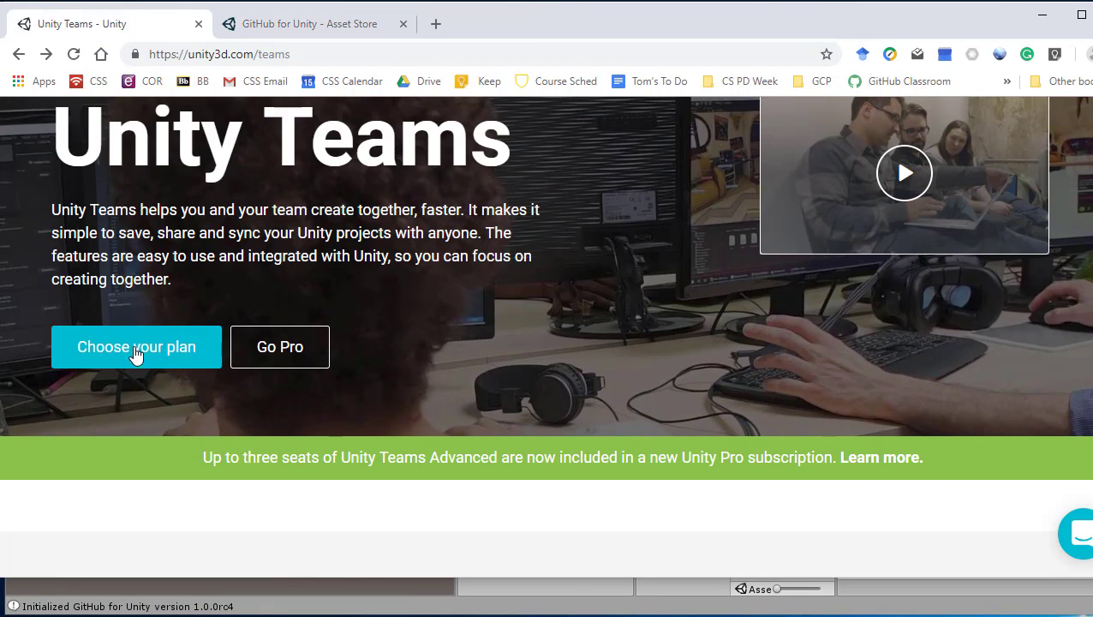
pyautogui.scroll(-6, 142, 349)
pyautogui.scroll(1, 152, 342)
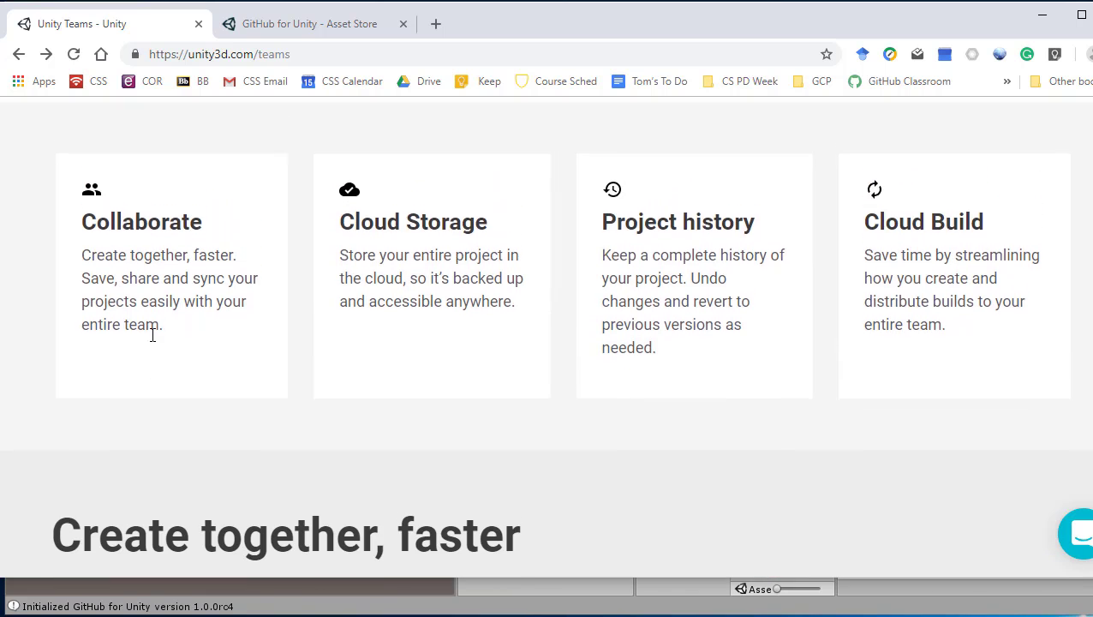
pyautogui.scroll(-10, 152, 334)
pyautogui.scroll(-5, 163, 336)
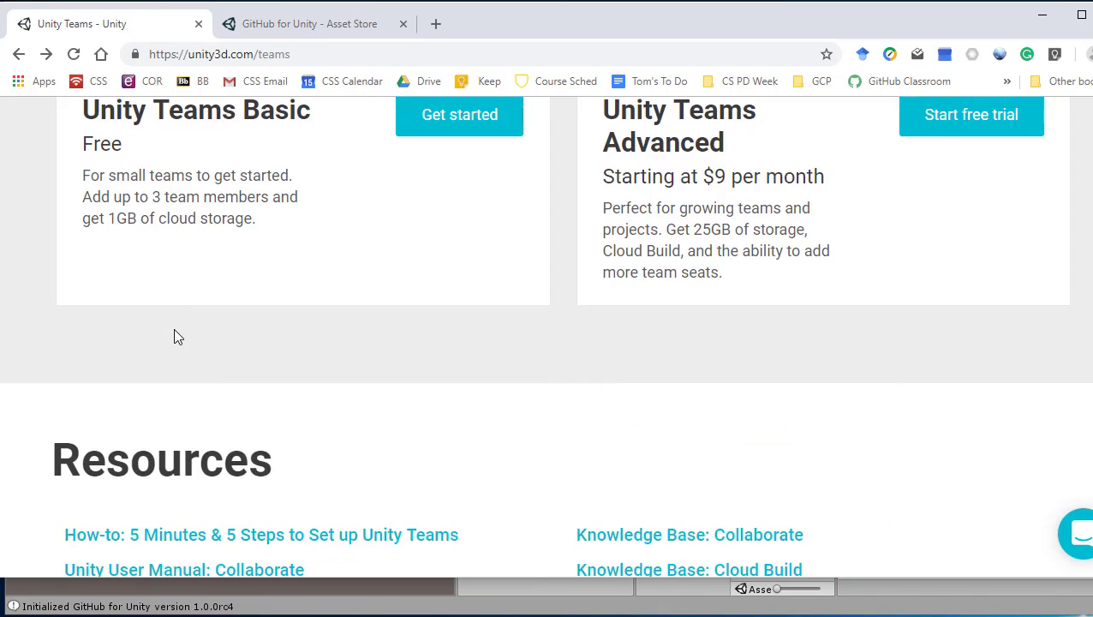
pyautogui.scroll(2, 174, 336)
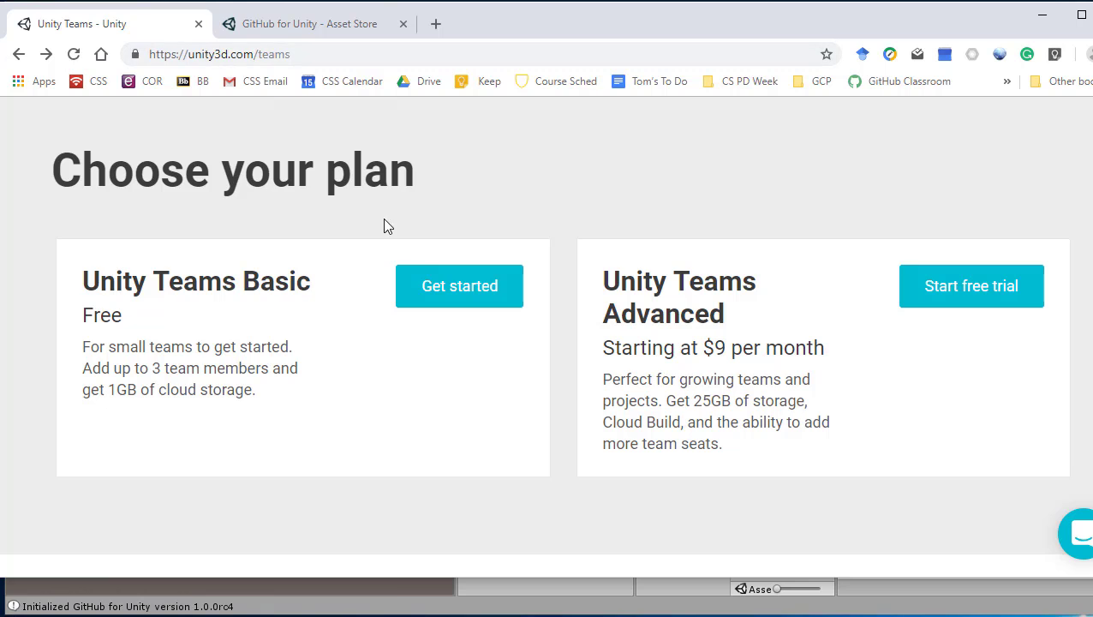
# Return to Unity and create a Unity Project ID in Services under the account owner's organization.
pyautogui.click(520, 600)
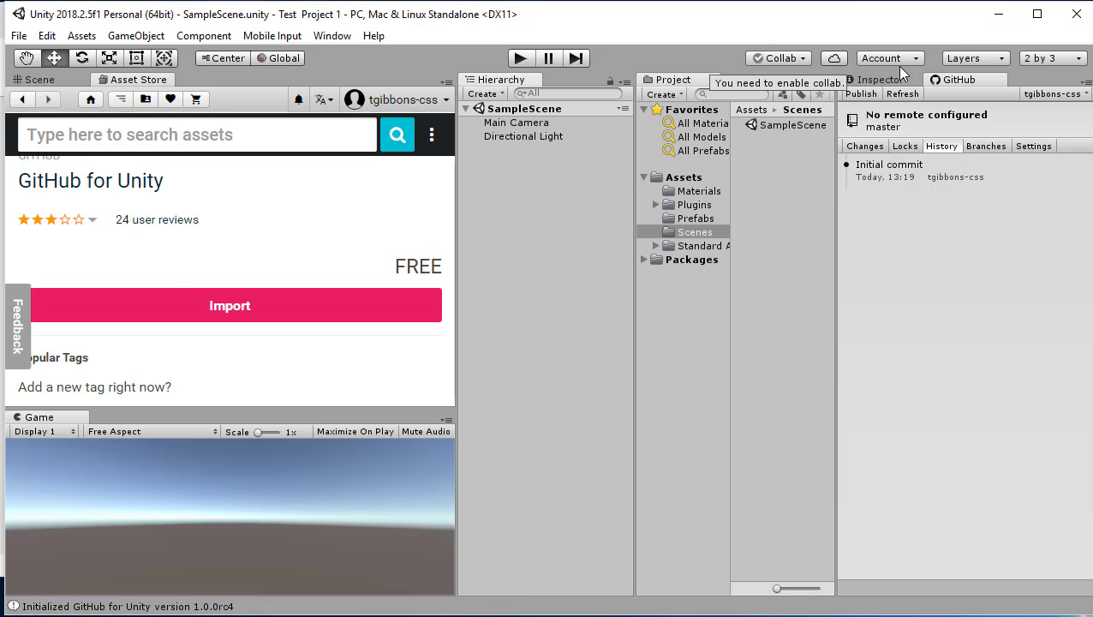
pyautogui.click(833, 58)
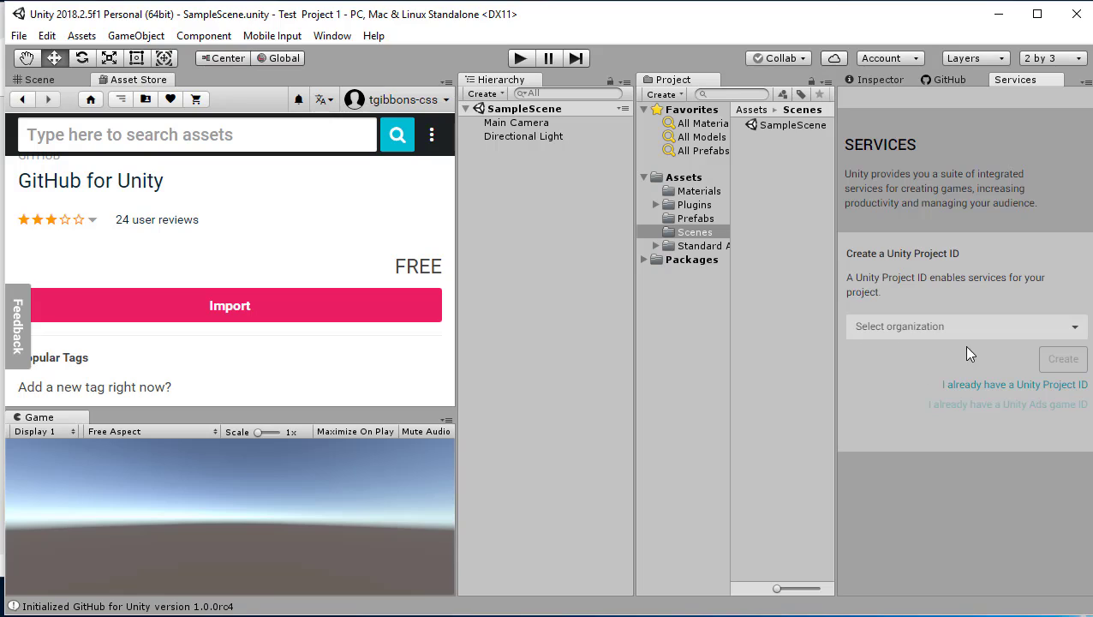
pyautogui.click(968, 329)
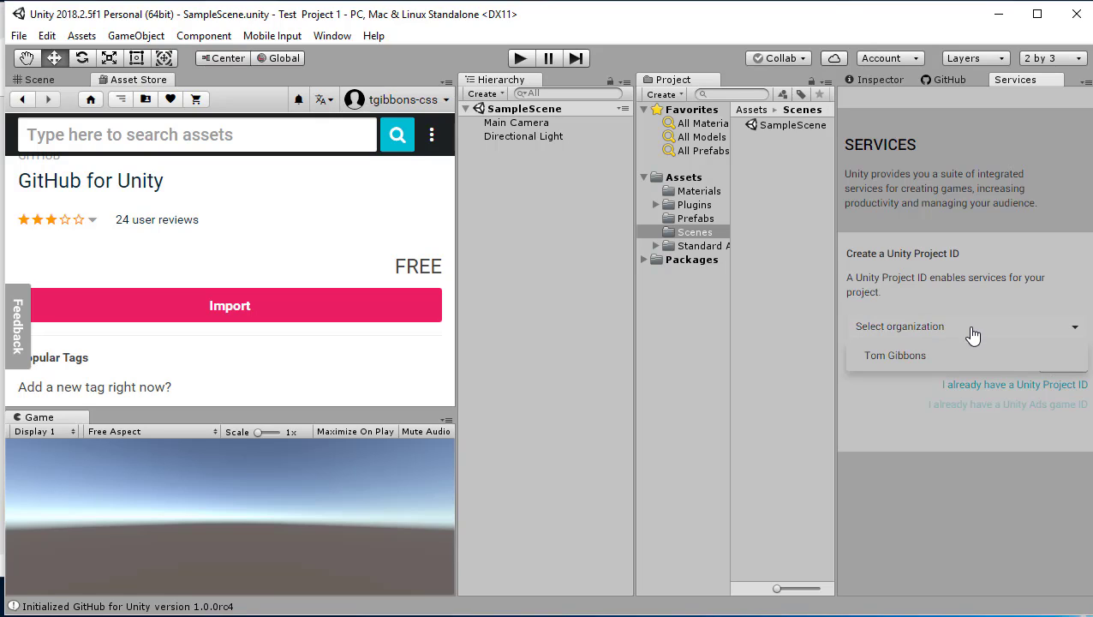
pyautogui.click(888, 363)
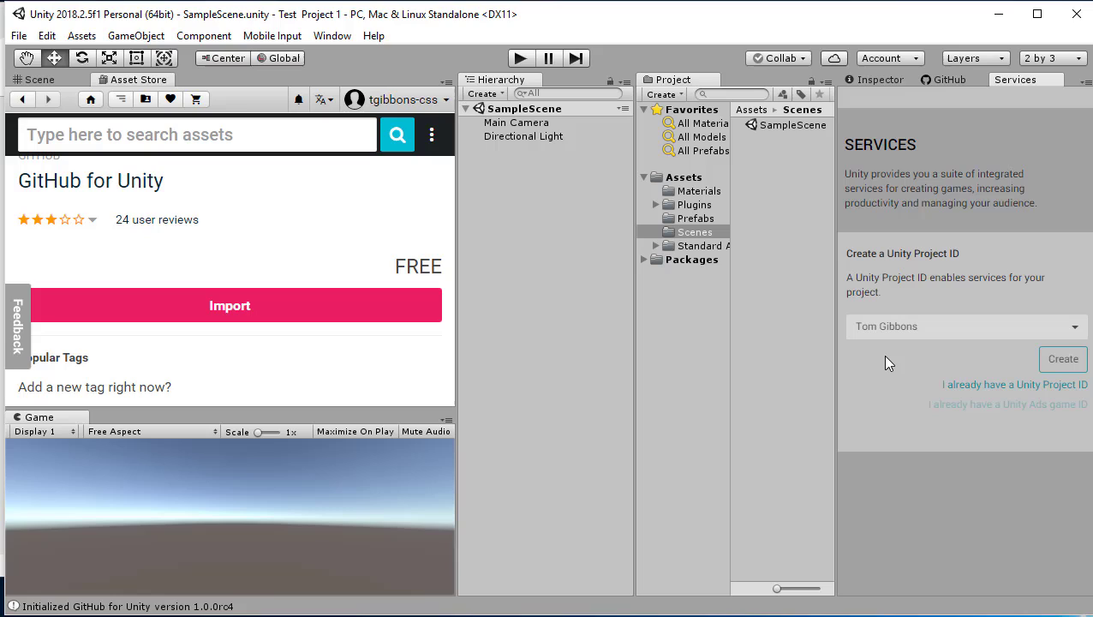
pyautogui.click(1055, 362)
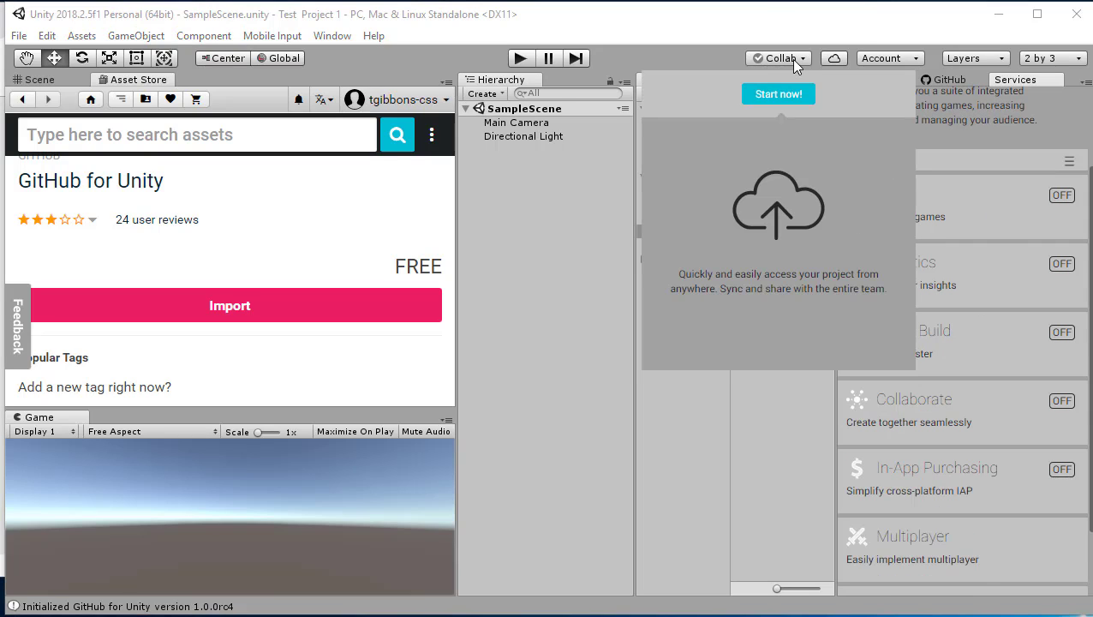
# Start Collab to enable the Collaborate service for the project.
pyautogui.click(778, 94)
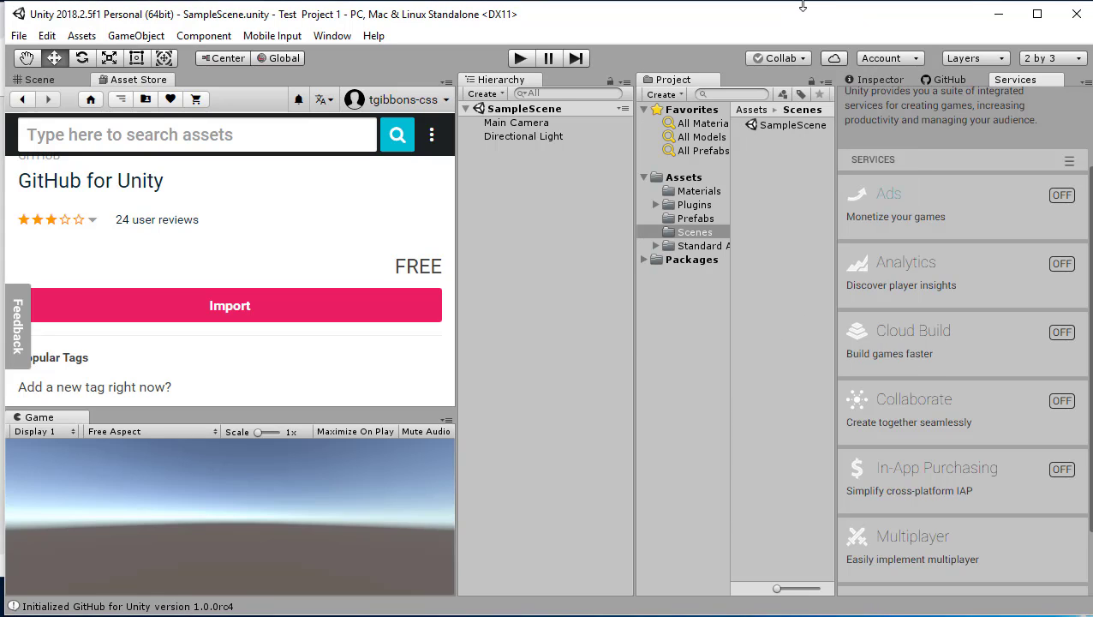
pyautogui.click(804, 58)
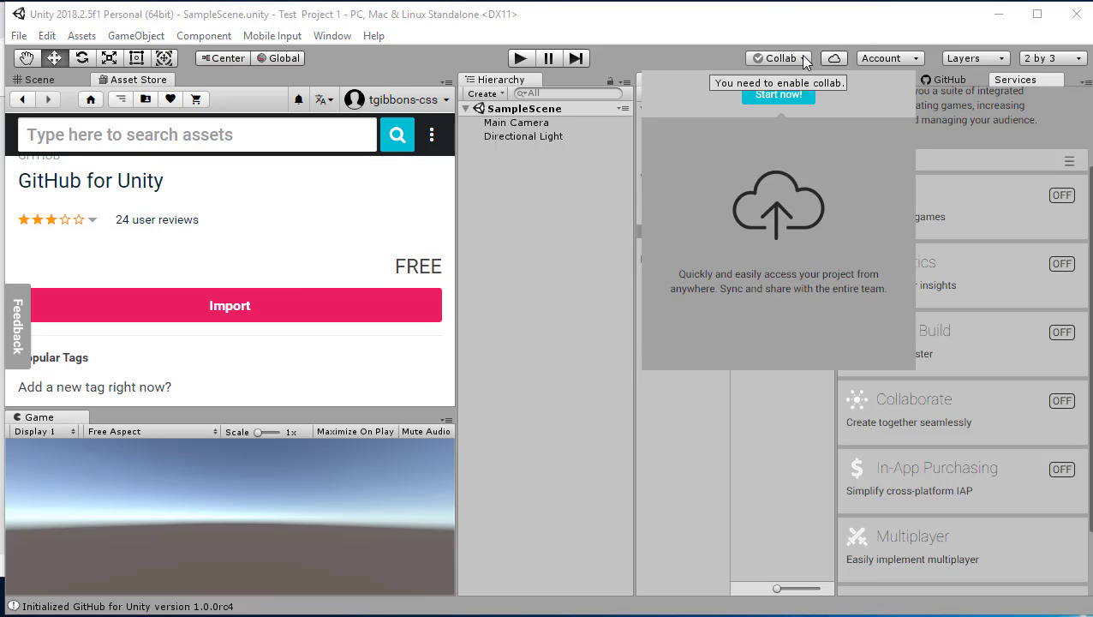
pyautogui.click(786, 96)
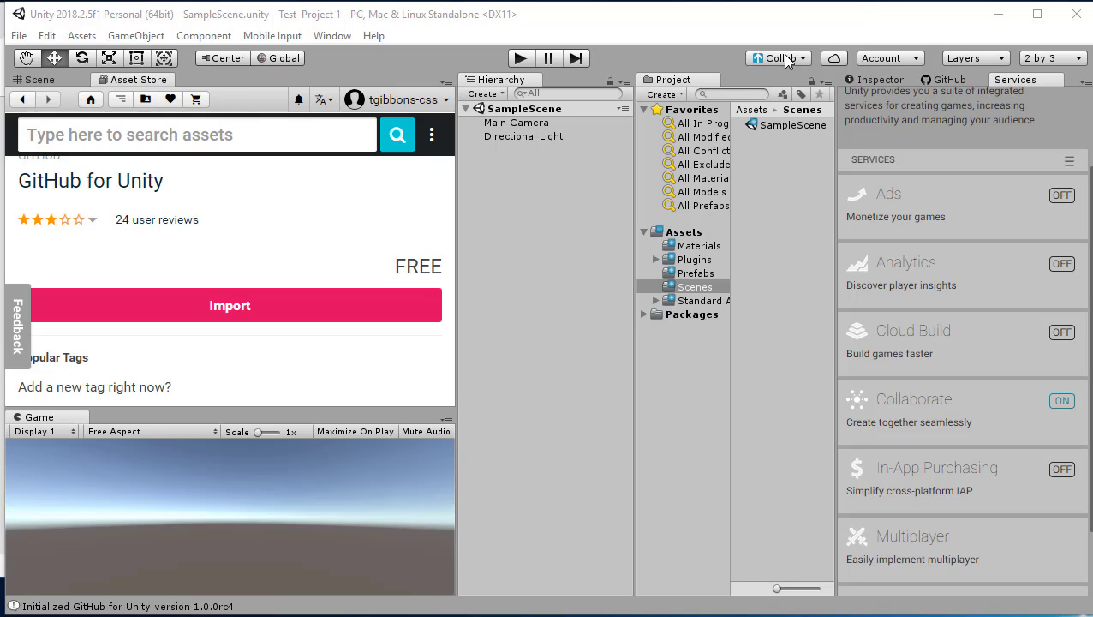
# Publish the project's changes through Collab with the description "Initial project" and check the publish status.
pyautogui.click(799, 60)
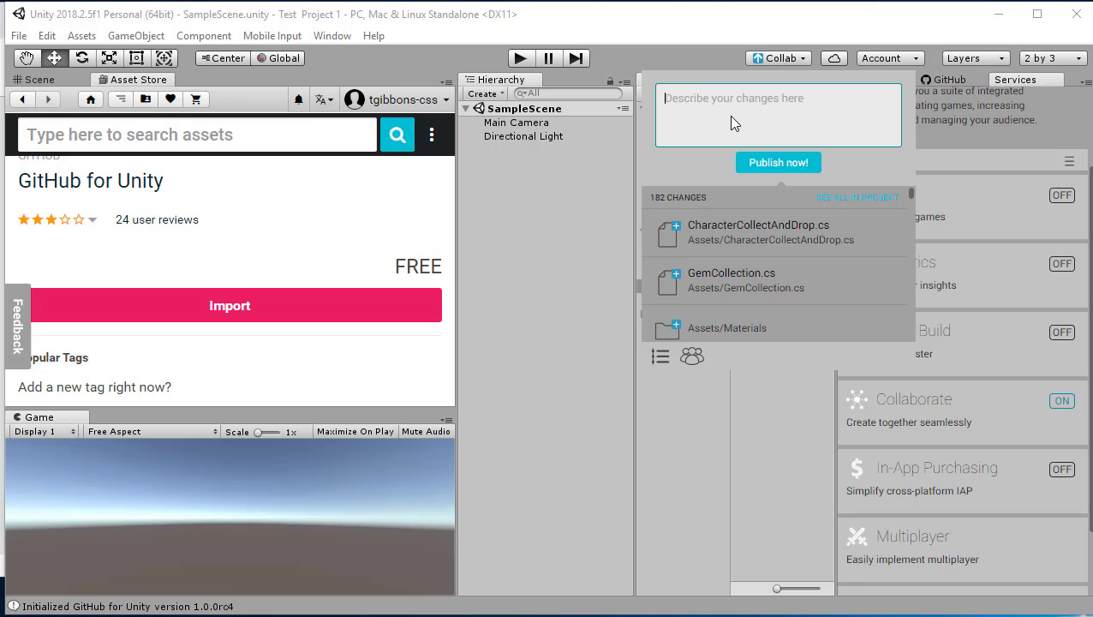
pyautogui.write('Initial project')
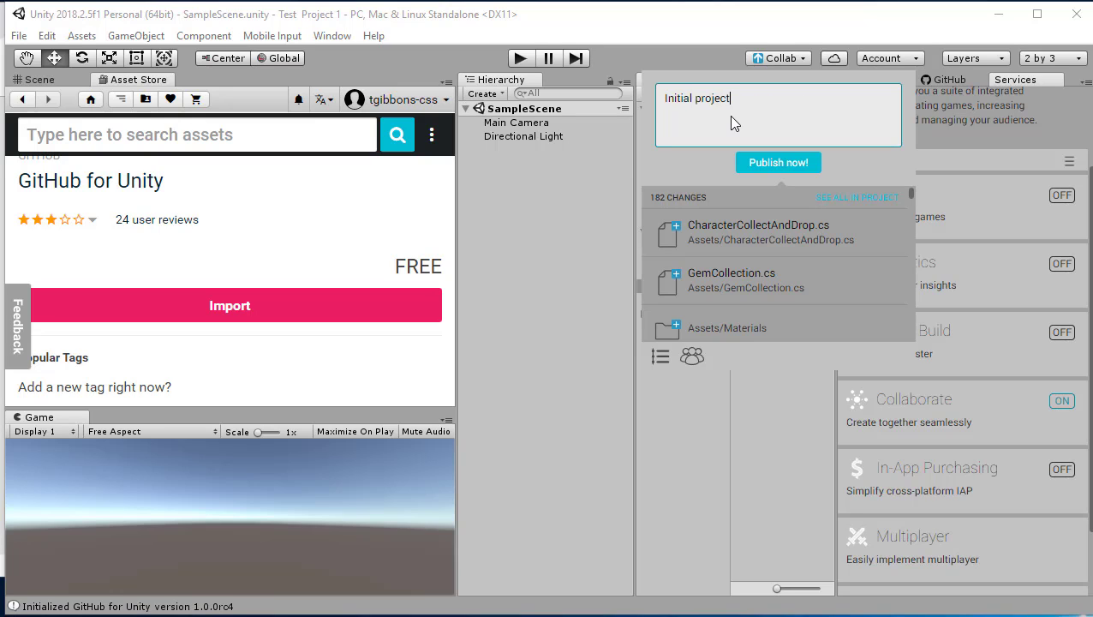
pyautogui.click(763, 164)
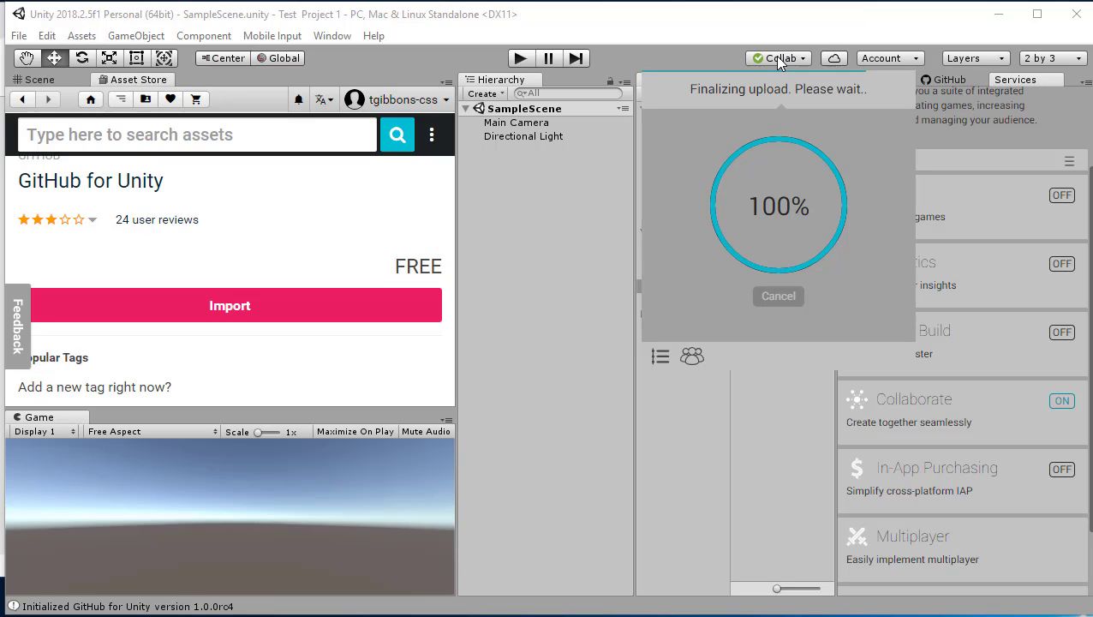
pyautogui.click(836, 58)
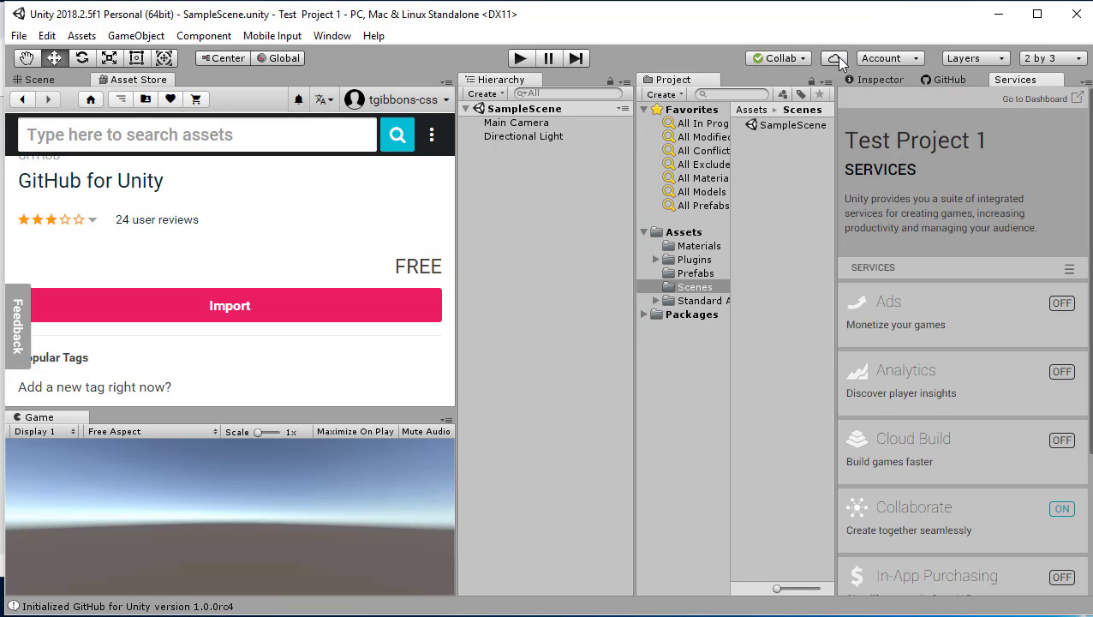
pyautogui.click(800, 58)
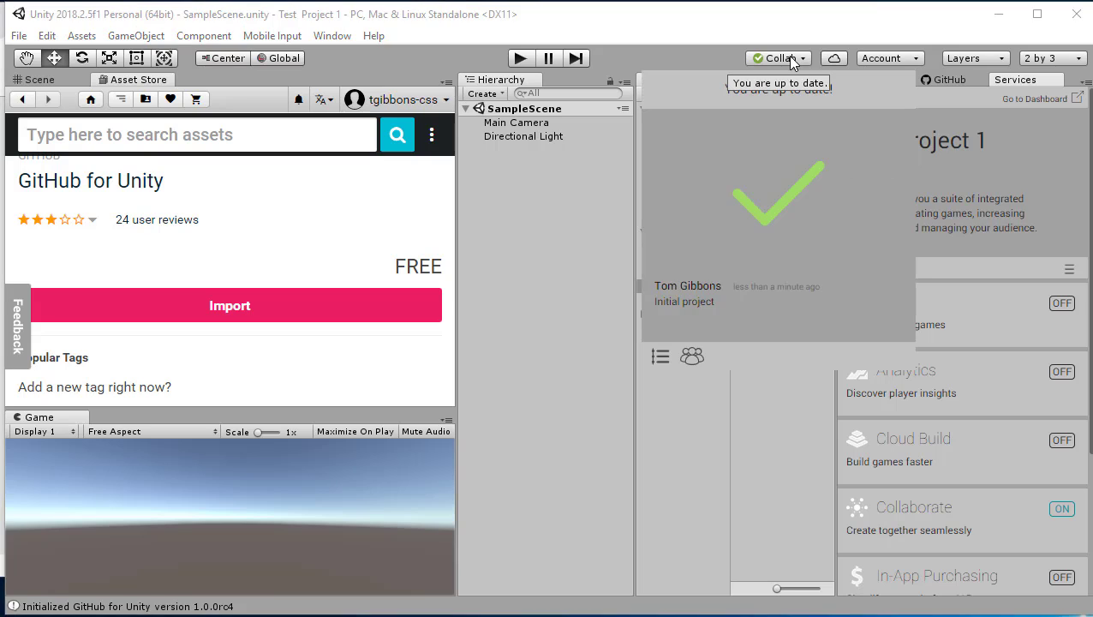
pyautogui.click(835, 59)
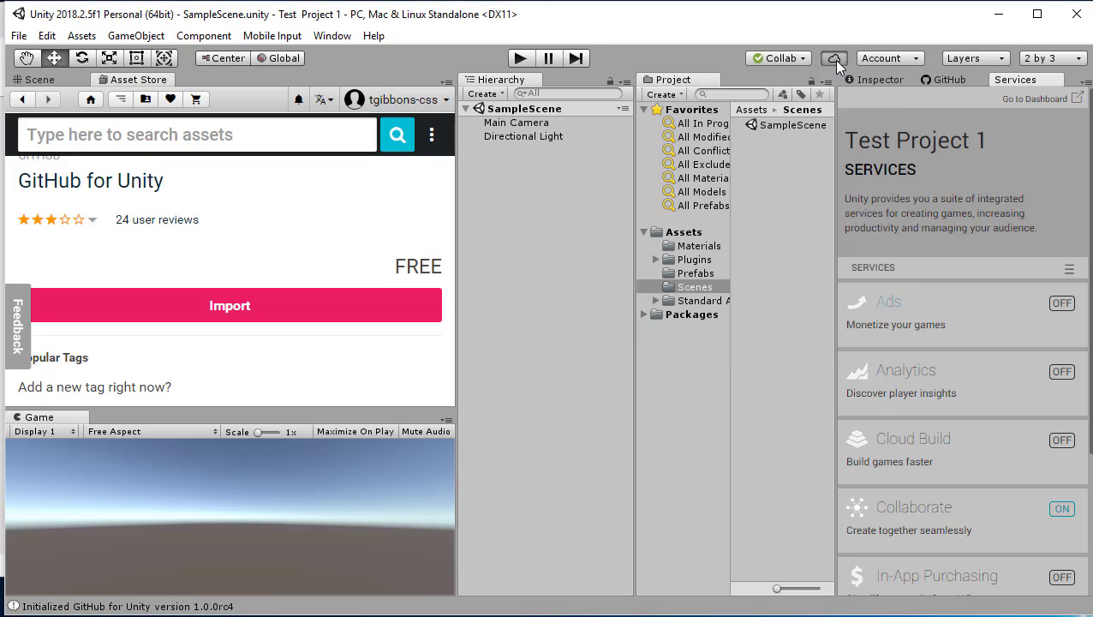
# Open the project chooser to view the projects on disk and in the cloud, and close it without opening any.
pyautogui.click(18, 35)
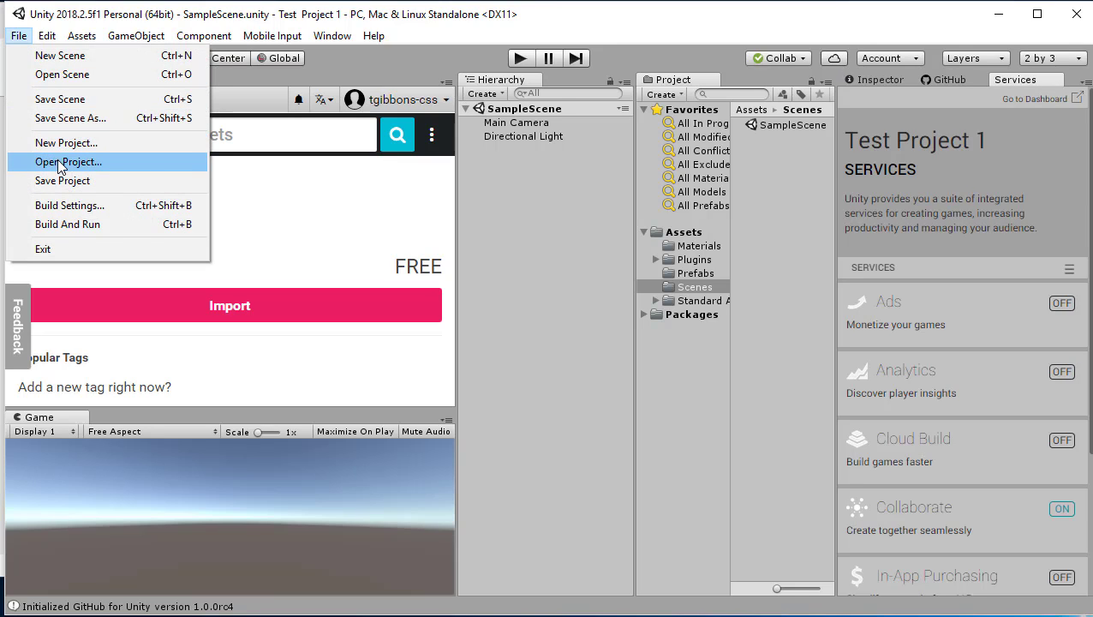
pyautogui.click(58, 160)
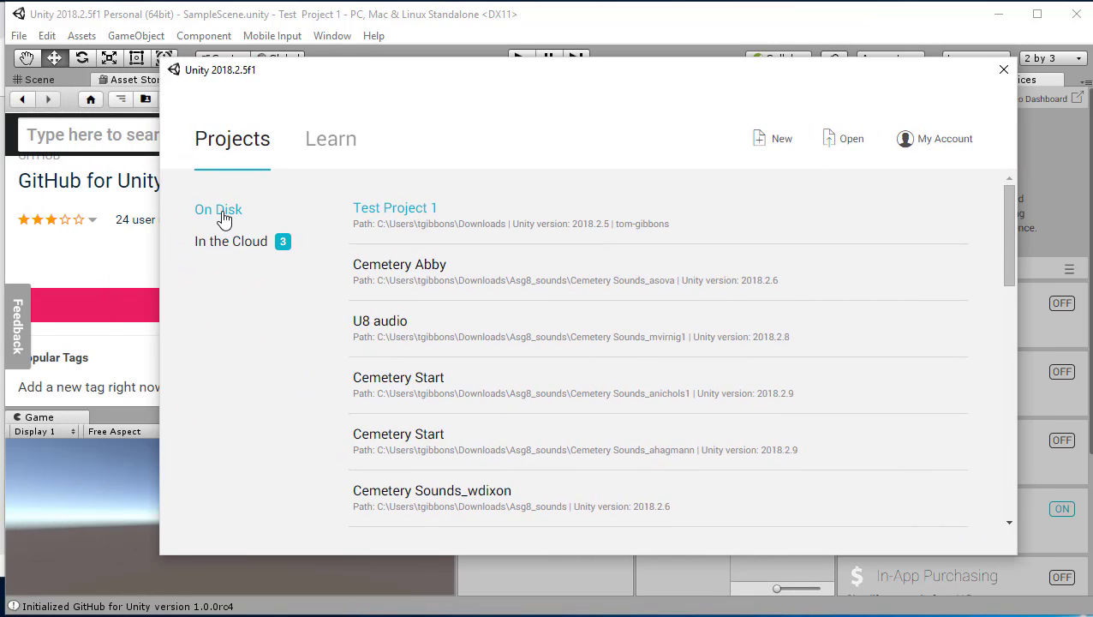
pyautogui.click(223, 247)
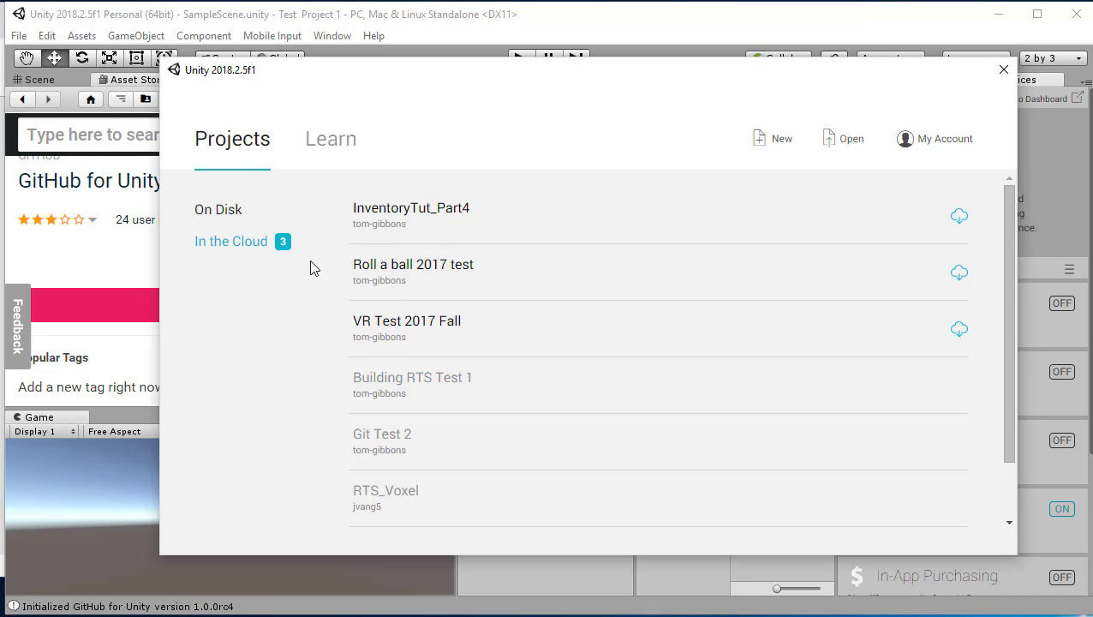
pyautogui.click(1003, 70)
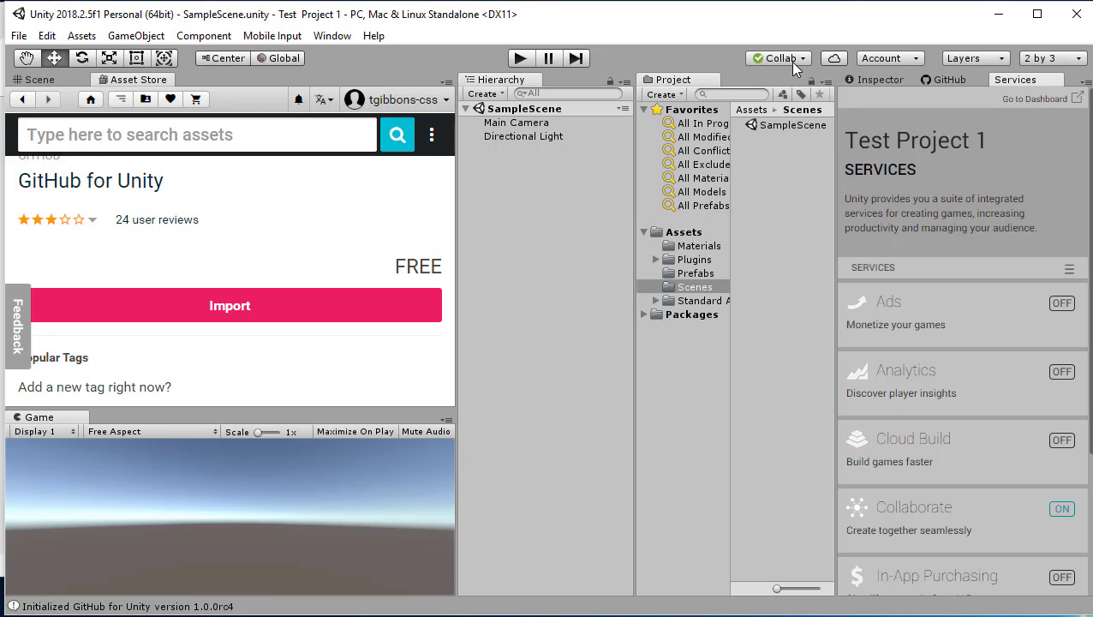
# Review the Collab sync status of the published project and select the SampleScene asset.
pyautogui.click(802, 59)
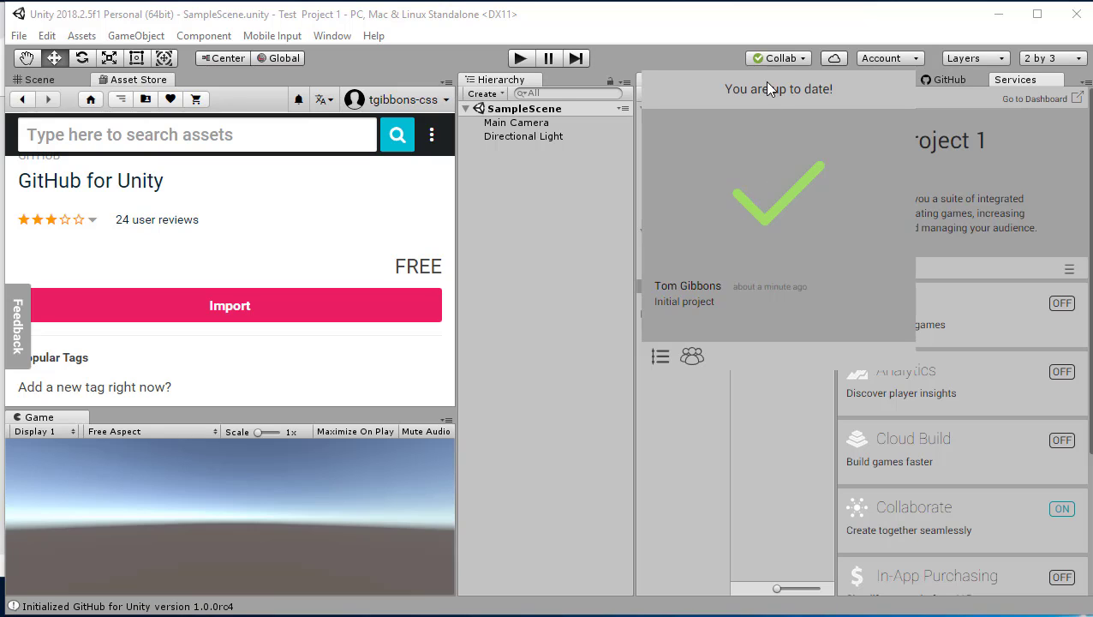
pyautogui.click(800, 60)
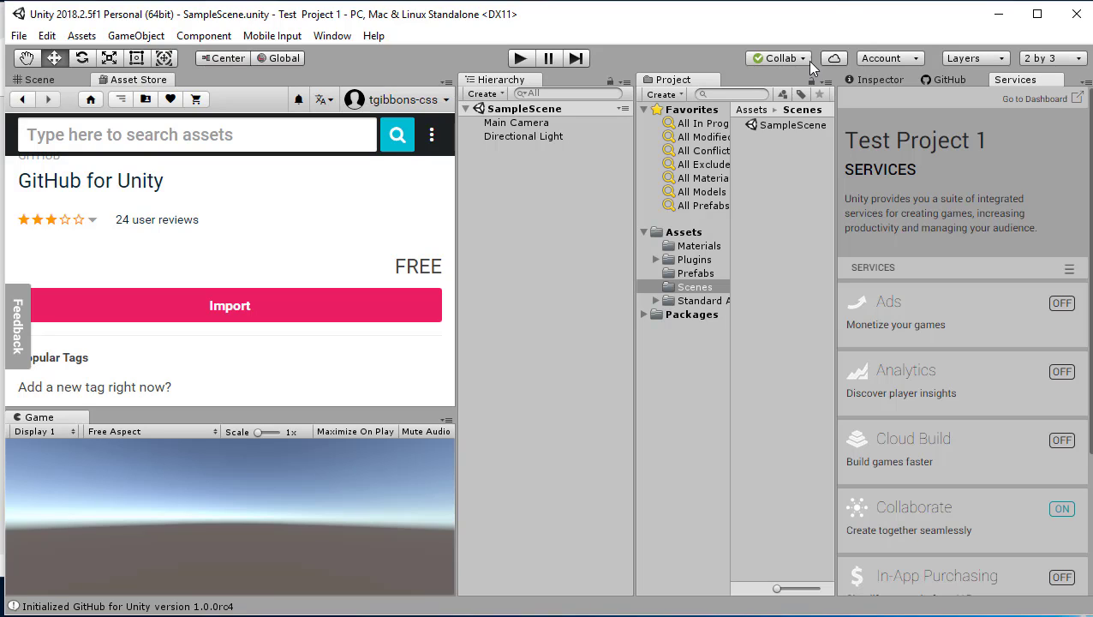
pyautogui.click(786, 60)
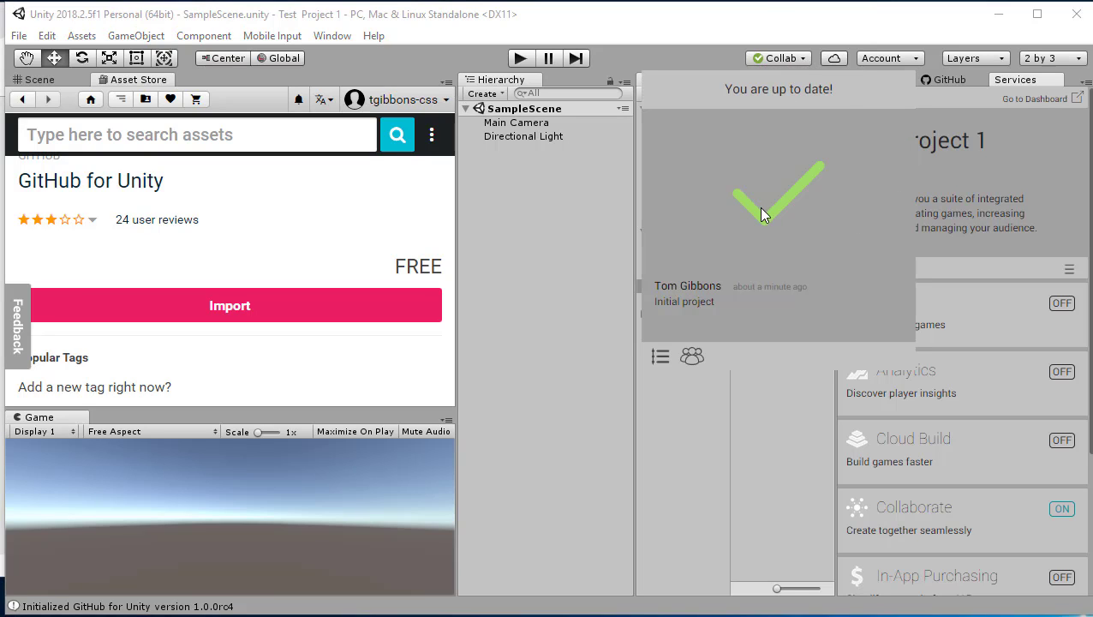
pyautogui.click(579, 374)
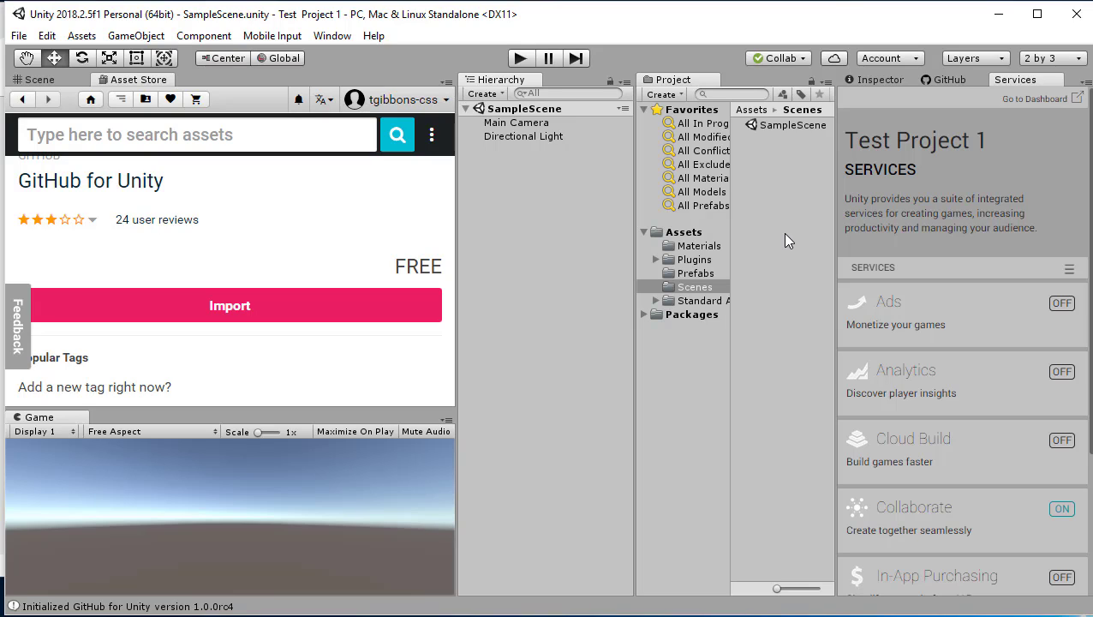
pyautogui.click(801, 129)
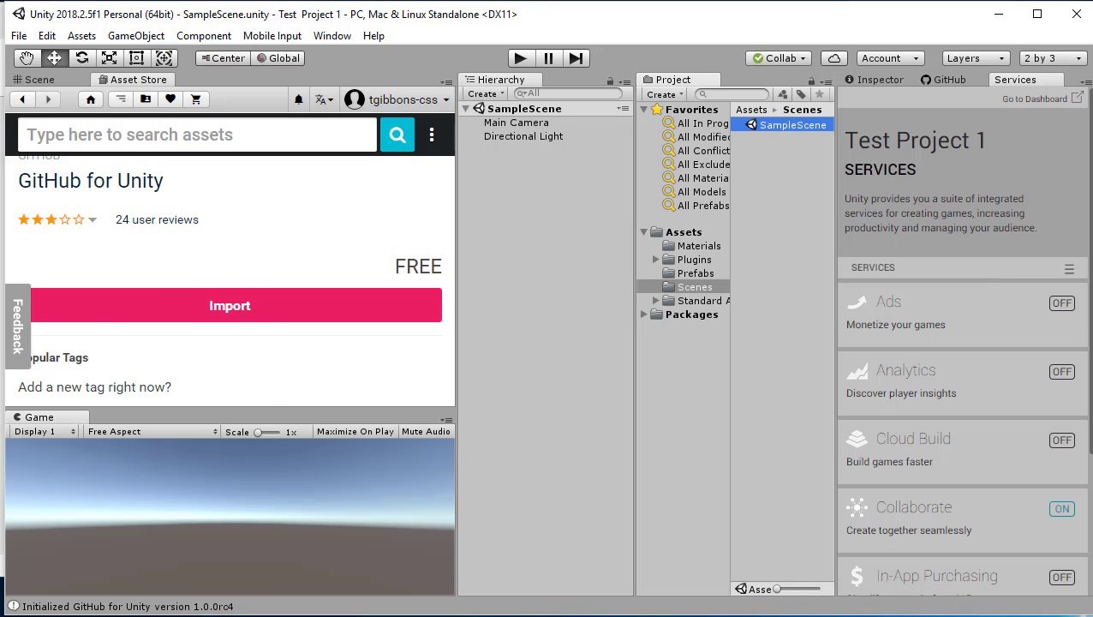
# Switch to the browser, examine the account options on the Unity Teams page, and return to Unity.
pyautogui.hotkey('alt', 'Tab')
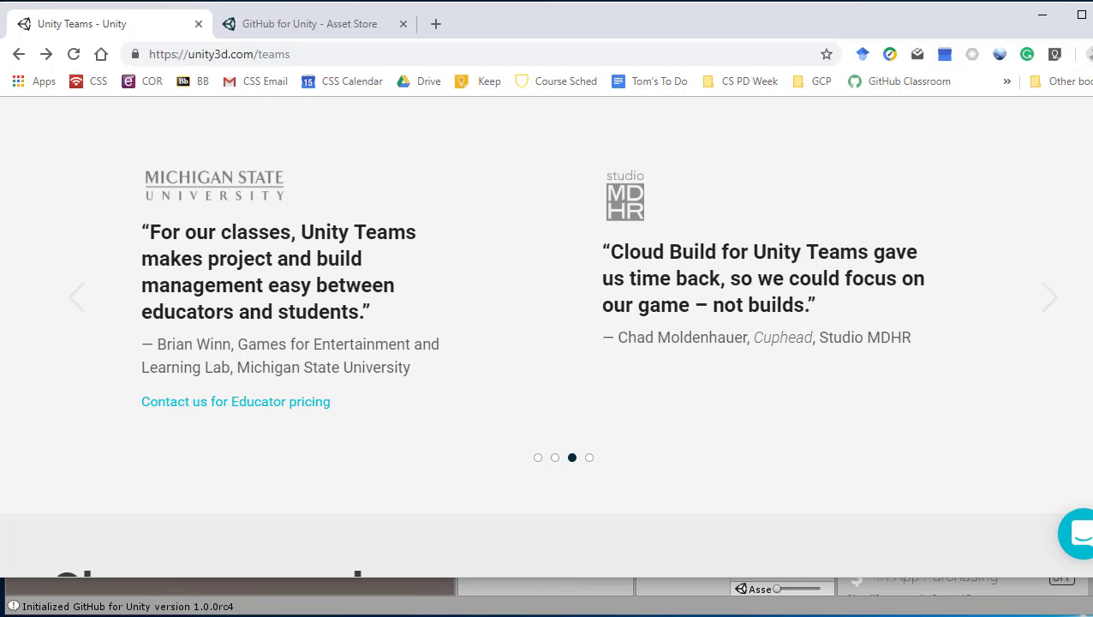
pyautogui.scroll(15, 546, 336)
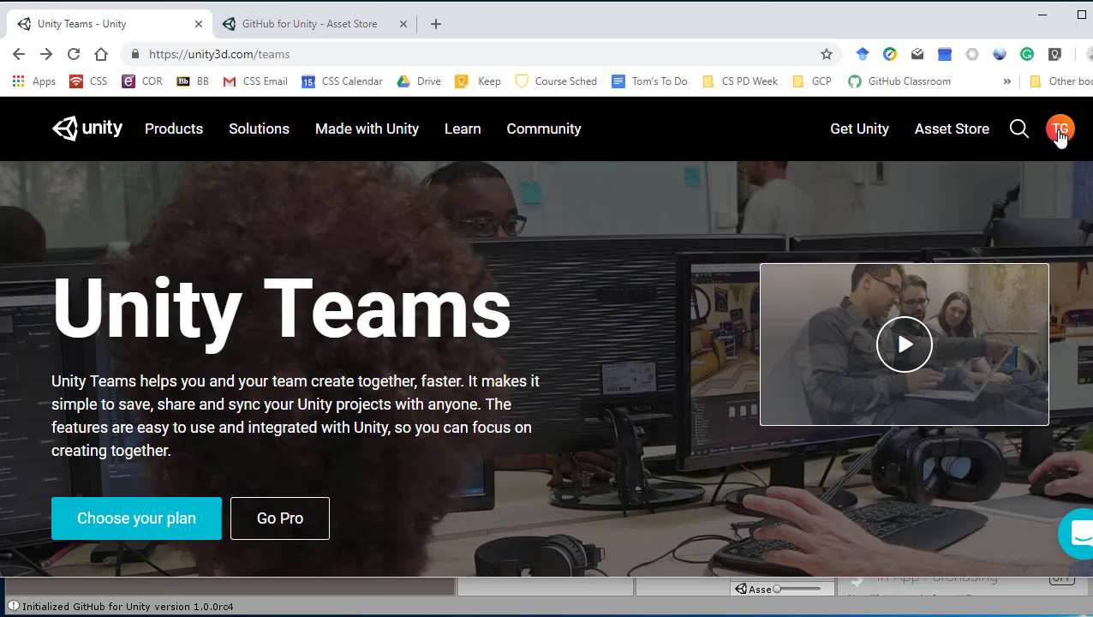
pyautogui.click(1061, 130)
pyautogui.scroll(-3, 832, 439)
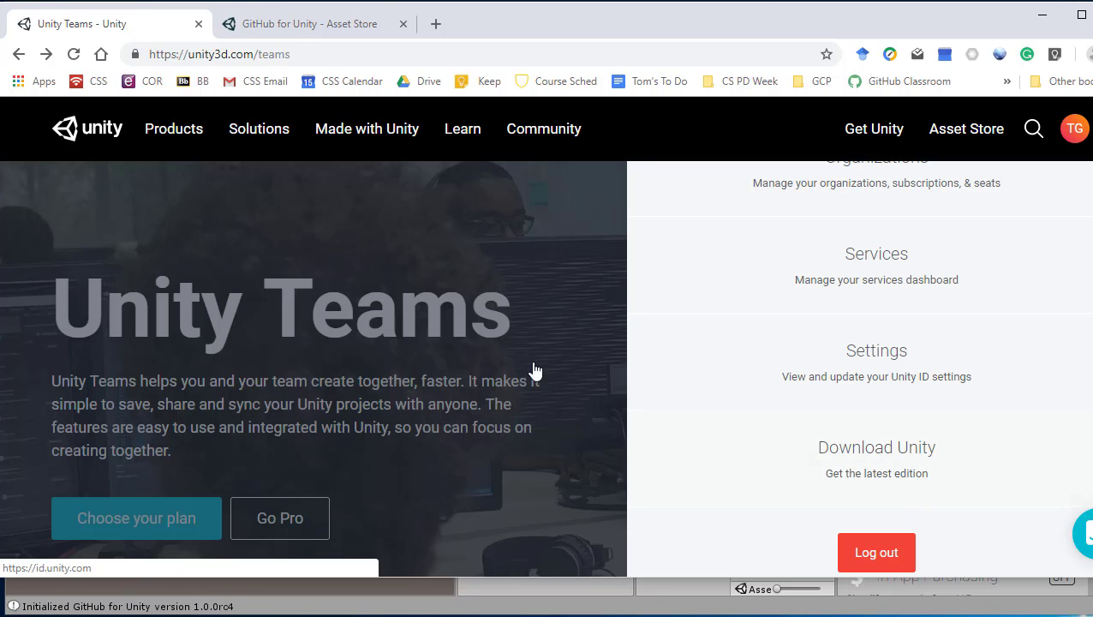
pyautogui.click(386, 247)
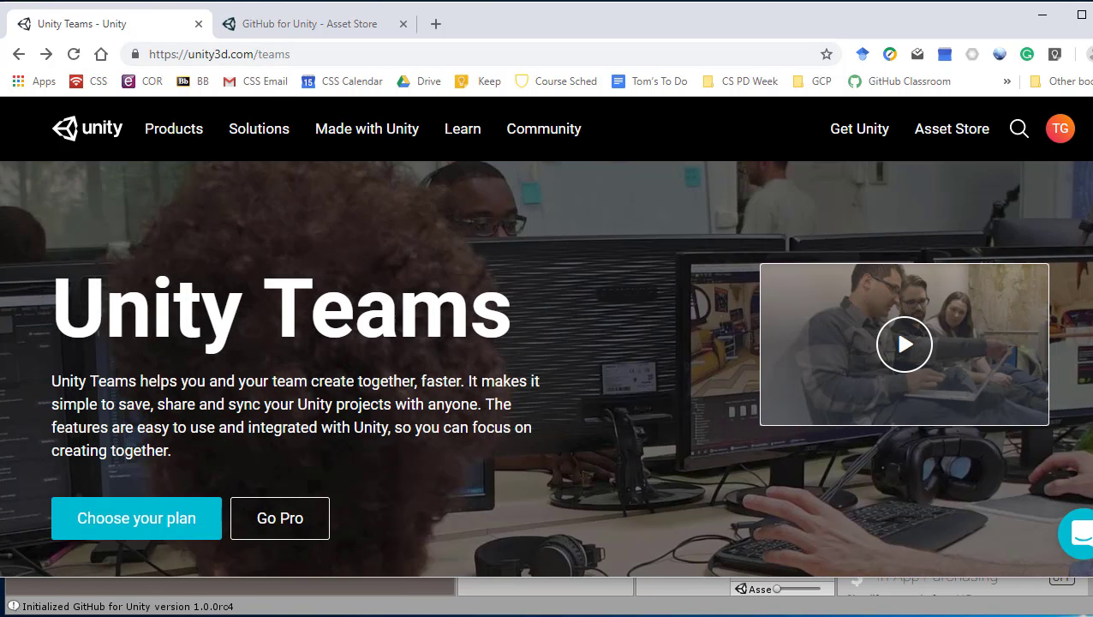
pyautogui.click(353, 590)
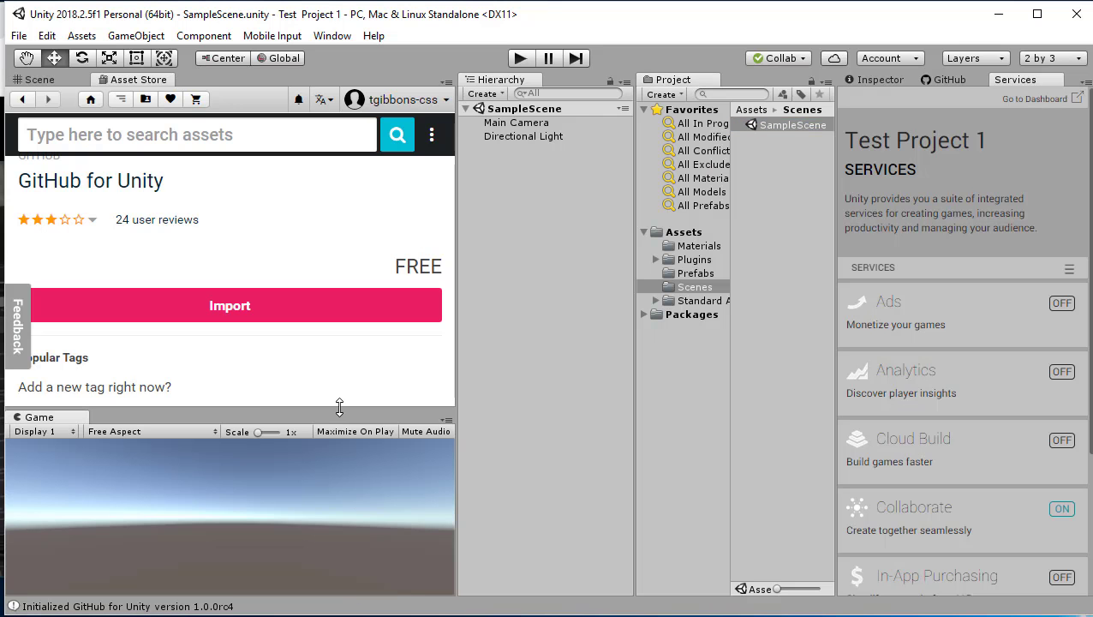